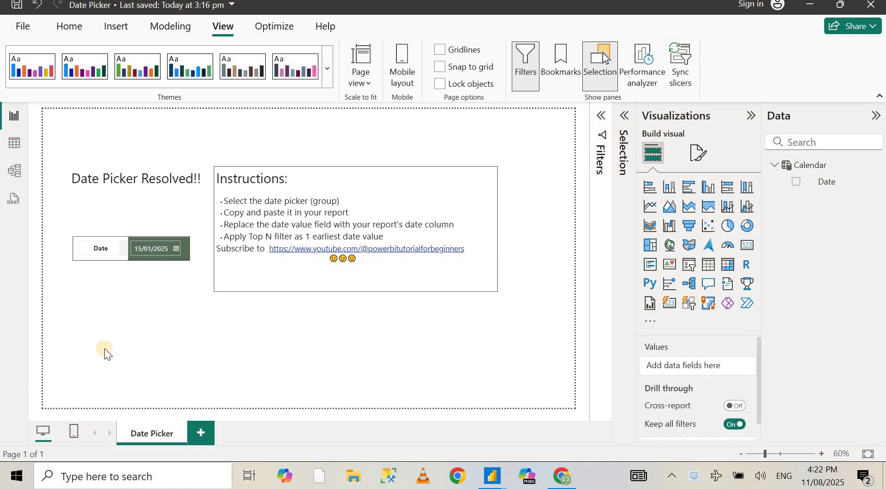
- Open and close the date picker's calendar, then select the whole Date Picker group
{"action": "left_click", "coordinate": [174, 249]}
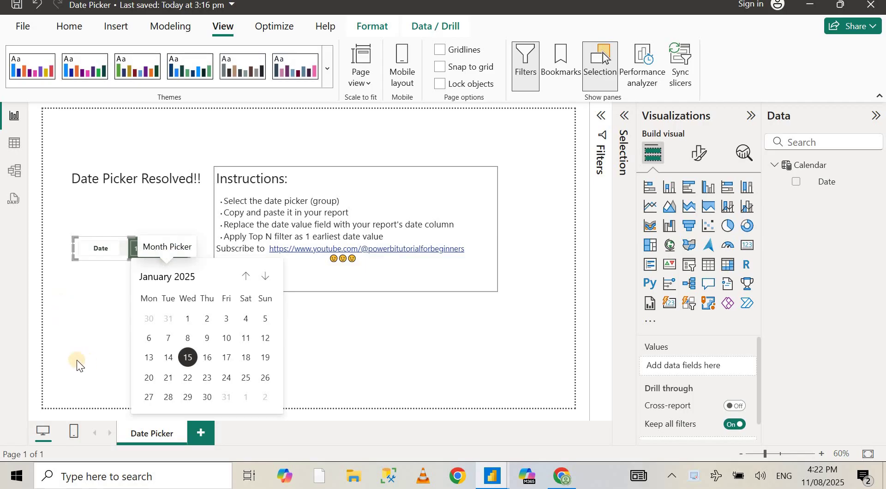
{"action": "left_click", "coordinate": [157, 277]}
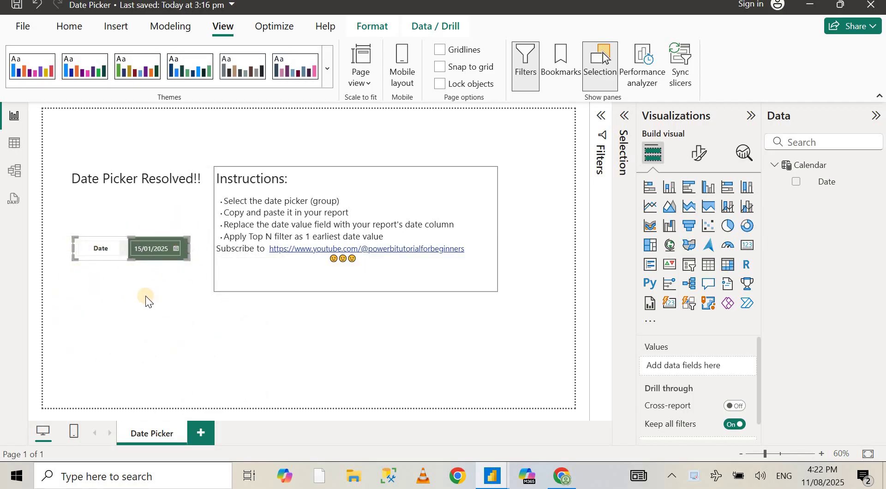
{"action": "left_click", "coordinate": [227, 332]}
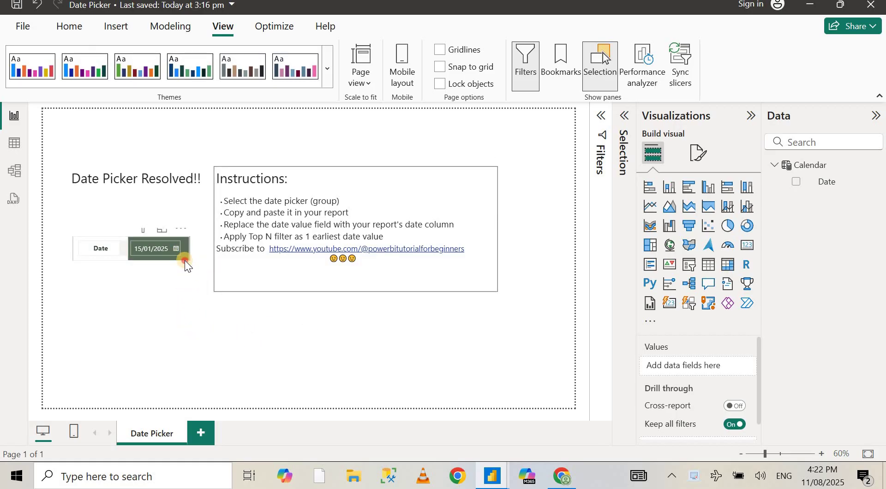
{"action": "left_click", "coordinate": [184, 260]}
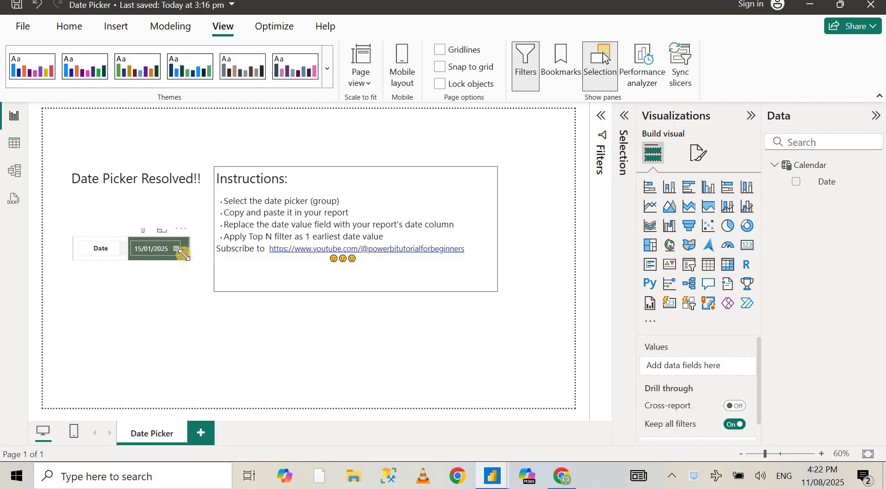
- List the page layers and expand Date Picker to show DateLabel, DateSlicer, BGWhite and BGGreen
{"action": "left_click", "coordinate": [624, 116]}
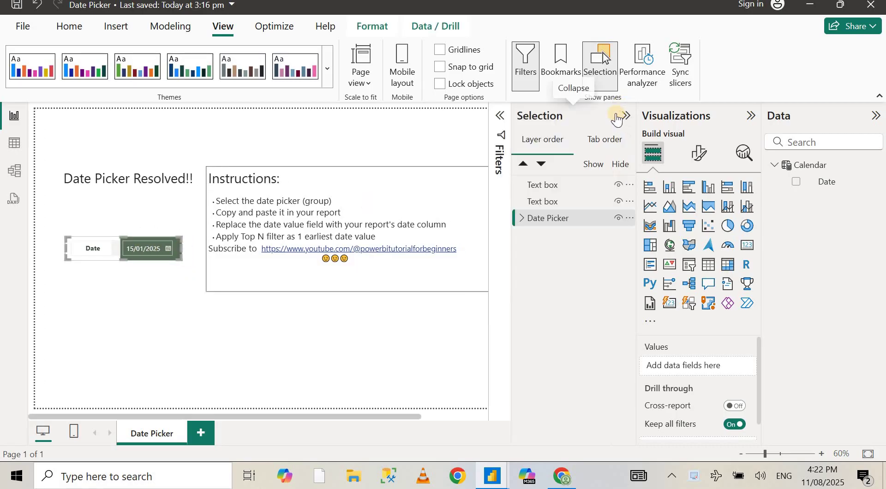
{"action": "left_click", "coordinate": [522, 220]}
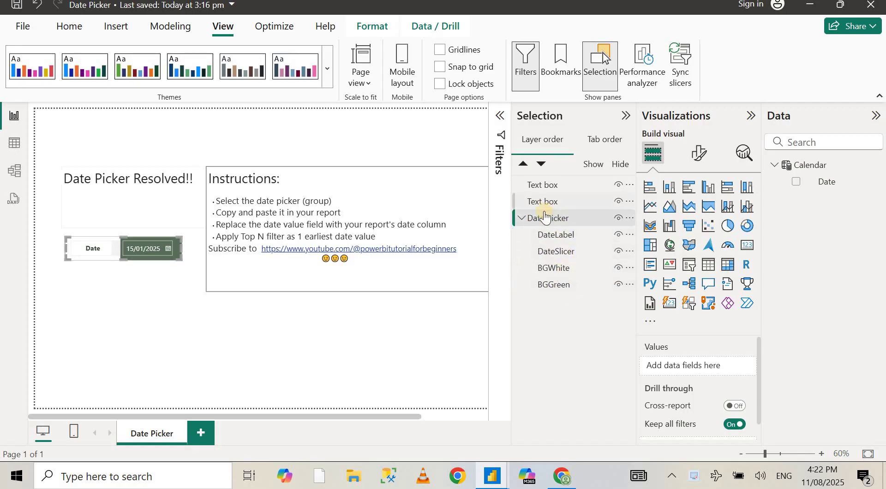
{"action": "left_click", "coordinate": [542, 254]}
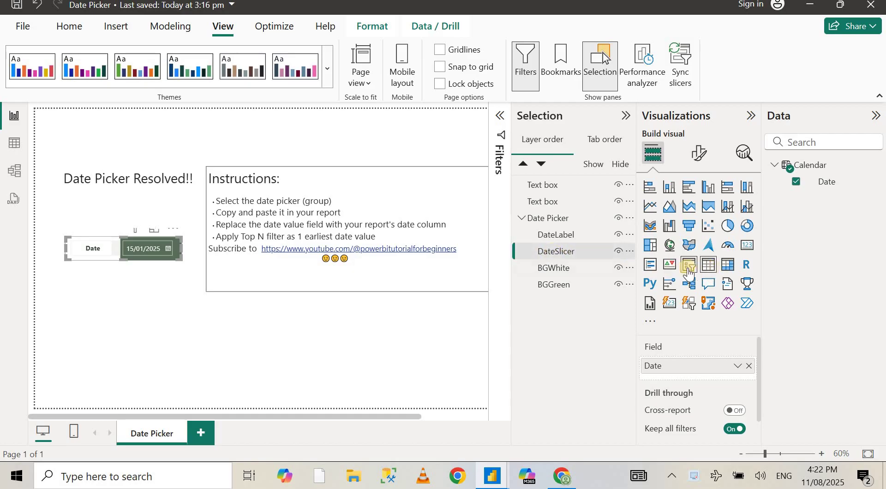
{"action": "left_click", "coordinate": [152, 331]}
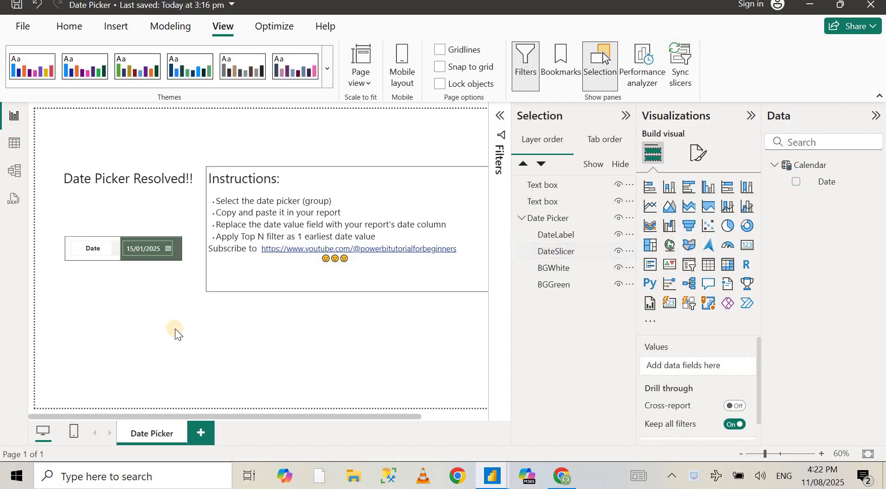
- View the uploaded Date Picker.pbix (18 KB) in the Google Drive Date Picker folder
{"action": "left_click", "coordinate": [562, 475]}
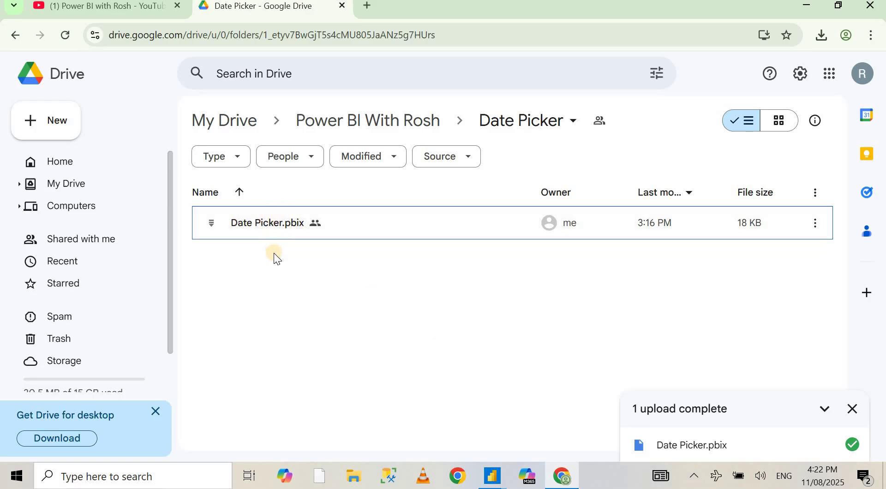
{"action": "left_click", "coordinate": [492, 476]}
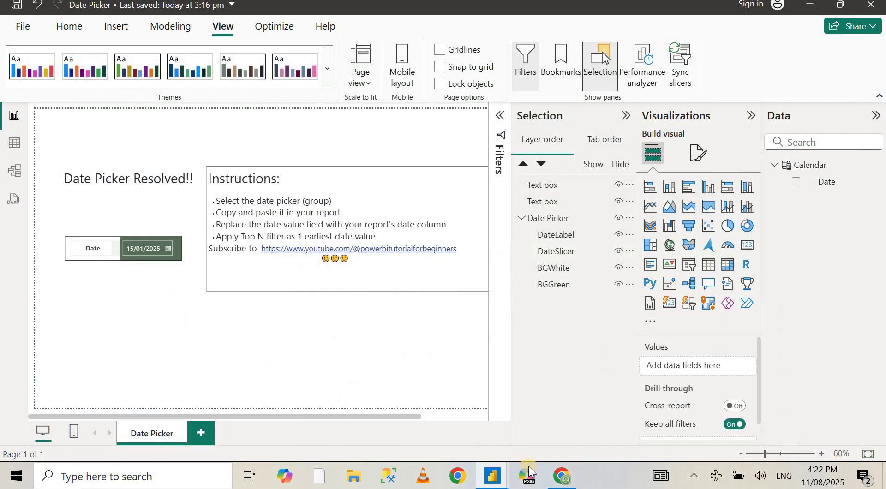
{"action": "left_click", "coordinate": [562, 476]}
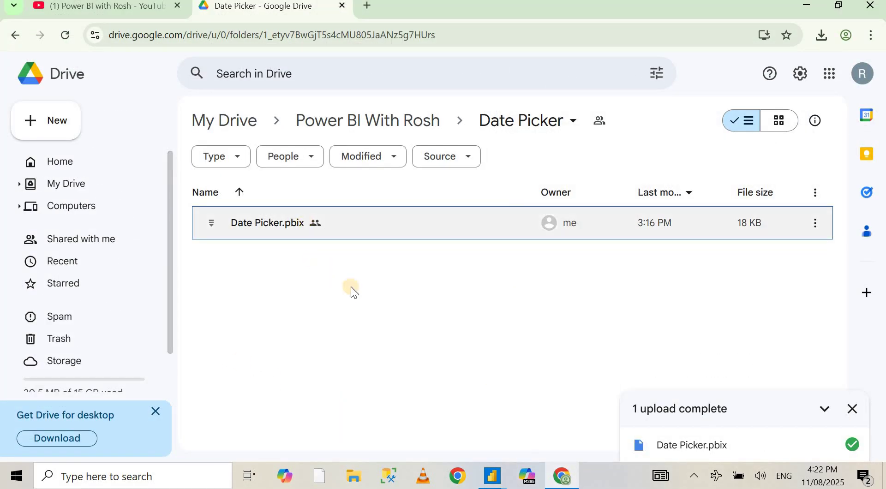
- Back in the Power BI template, select the whole Date Picker group for copying
{"action": "left_click", "coordinate": [492, 476]}
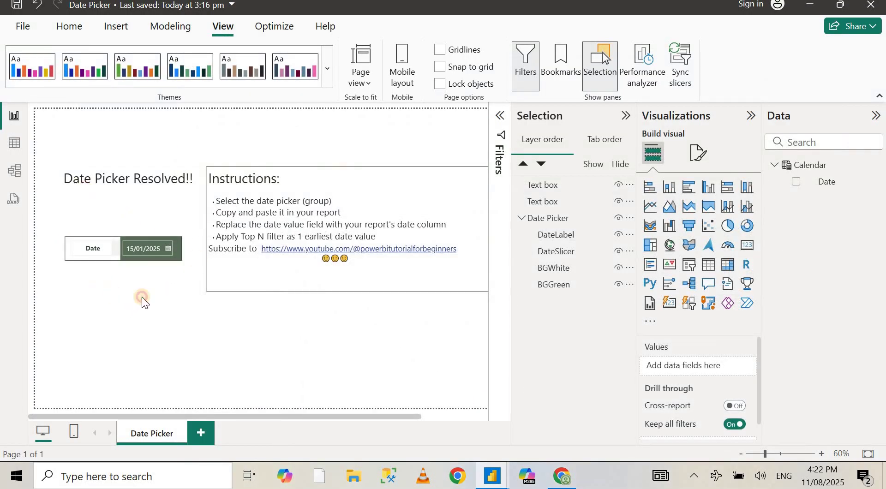
{"action": "left_click", "coordinate": [117, 250]}
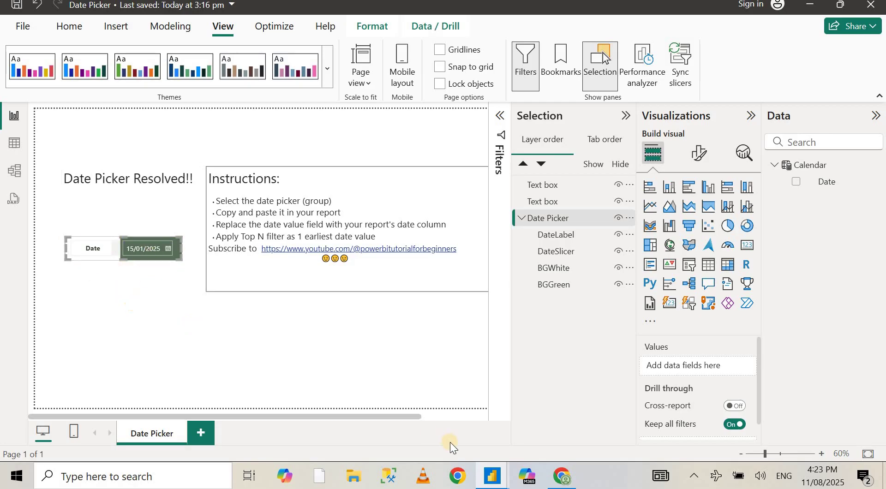
- In the Untitled sales report, check the Sales Detail dates and paste the Date Picker with Ctrl+V
{"action": "mouse_move", "coordinate": [503, 479]}
{"action": "left_click", "coordinate": [525, 430]}
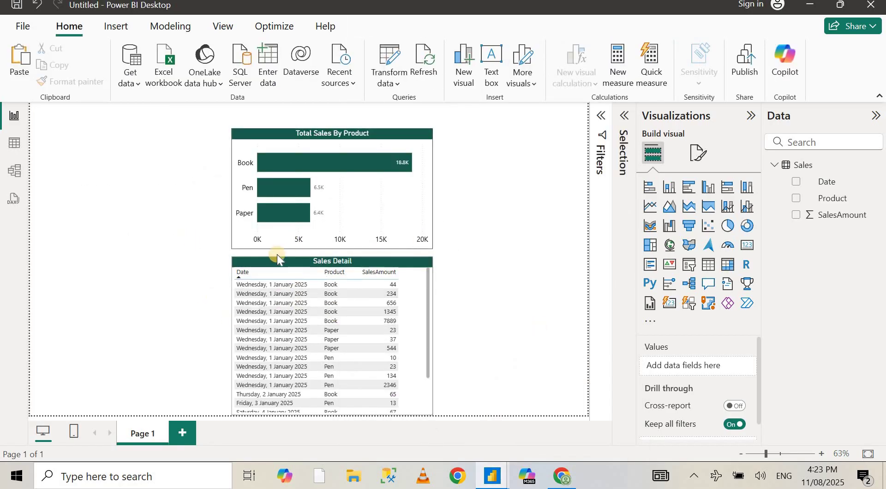
{"action": "scroll", "coordinate": [315, 314], "scroll_direction": "down", "scroll_amount": 2}
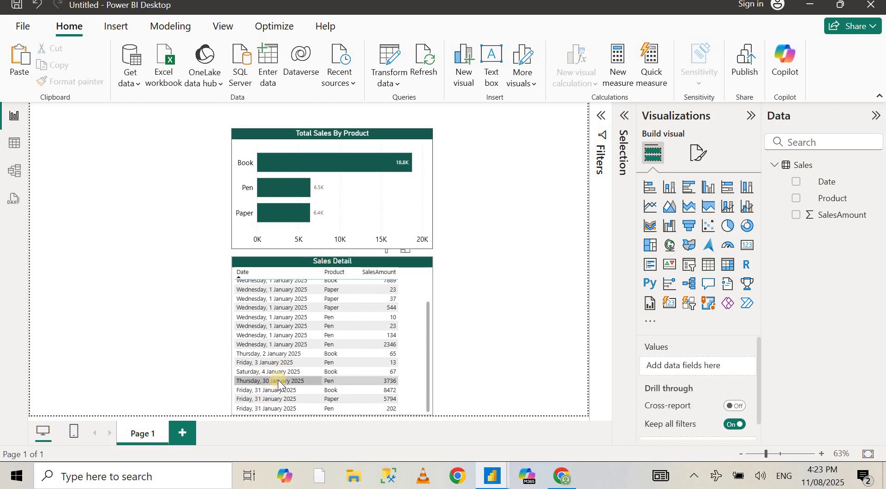
{"action": "scroll", "coordinate": [291, 312], "scroll_direction": "up", "scroll_amount": 2}
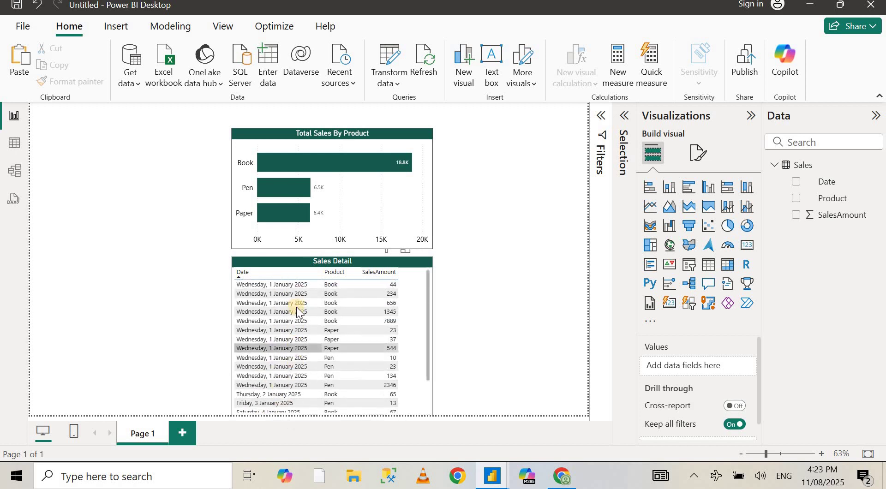
{"action": "scroll", "coordinate": [290, 370], "scroll_direction": "down", "scroll_amount": 3}
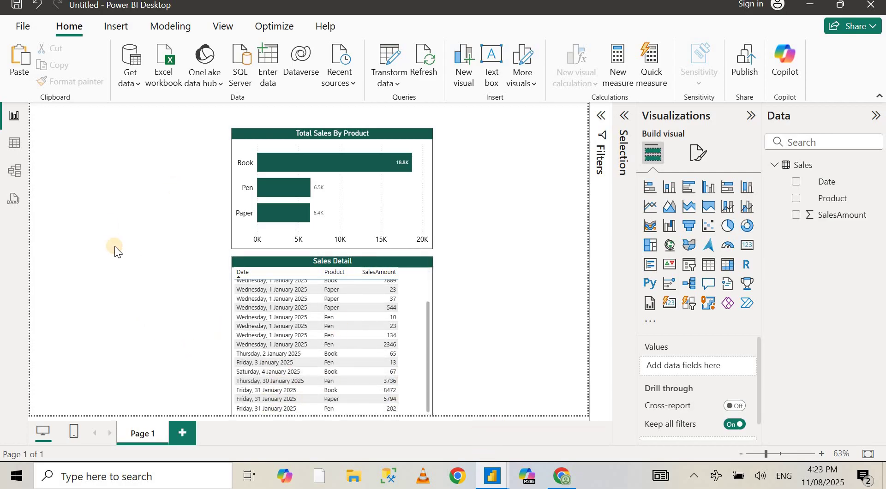
{"action": "key", "text": "ctrl+v"}
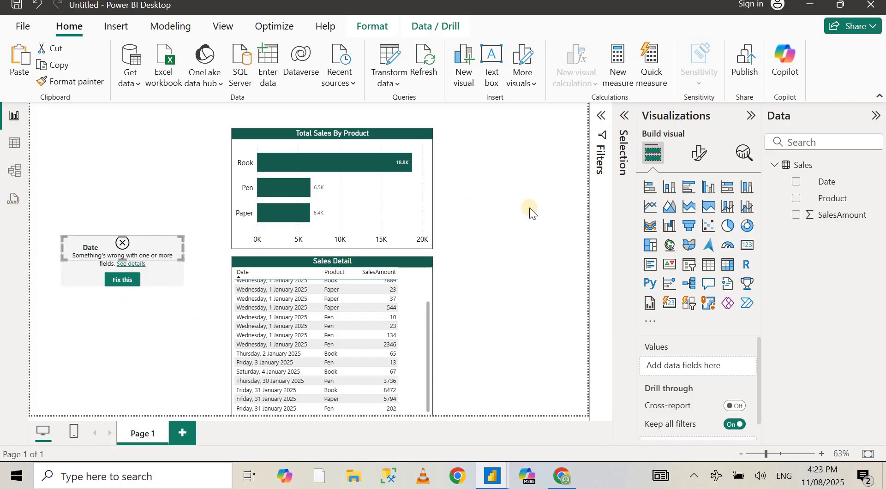
- Show the Selection pane, select the pasted Date Picker group and expand its layers
{"action": "left_click", "coordinate": [226, 28]}
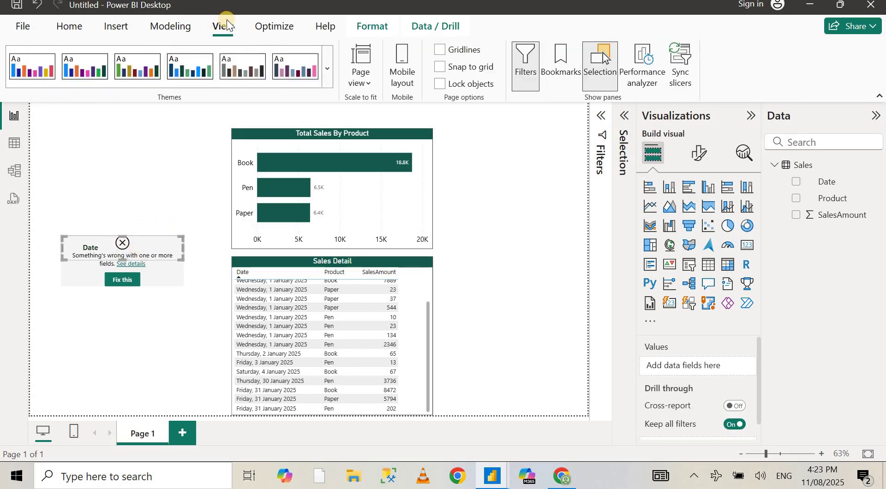
{"action": "left_click", "coordinate": [624, 115]}
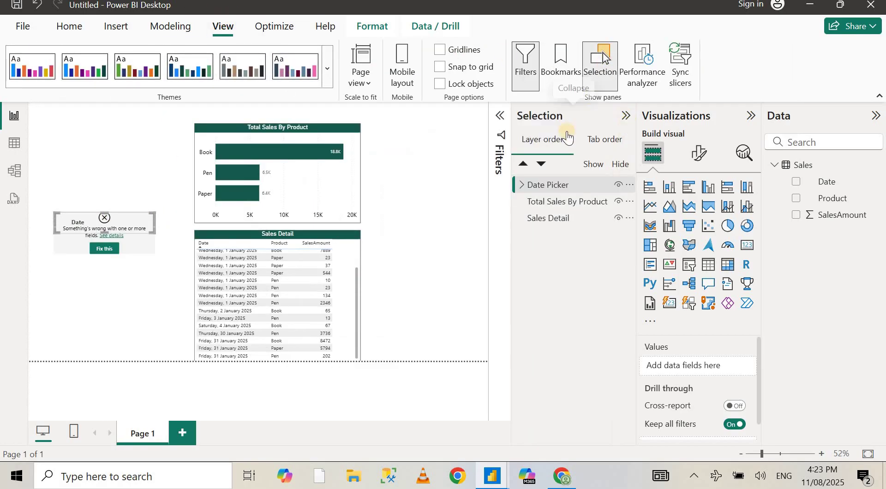
{"action": "left_click", "coordinate": [526, 185]}
{"action": "left_click", "coordinate": [560, 220]}
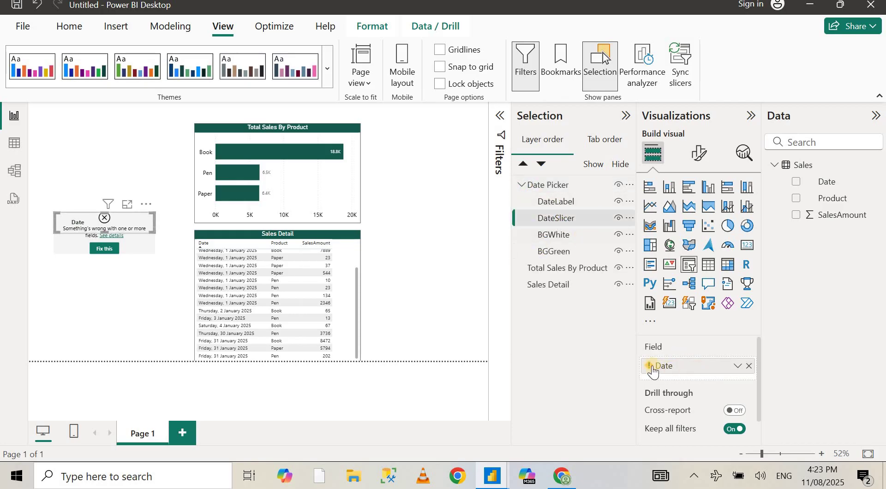
{"action": "mouse_move", "coordinate": [661, 376]}
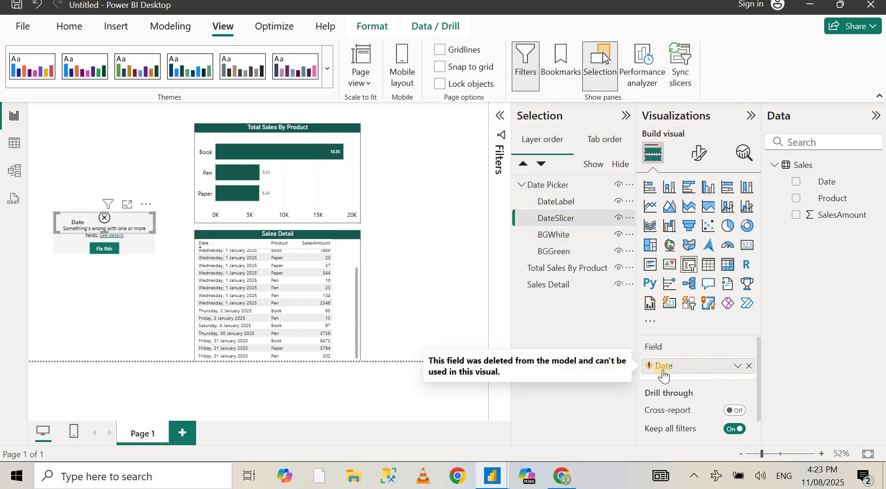
- Replace the slicer's broken Date field with the Sales table's Date, showing 31/01/2025
{"action": "left_click", "coordinate": [749, 366]}
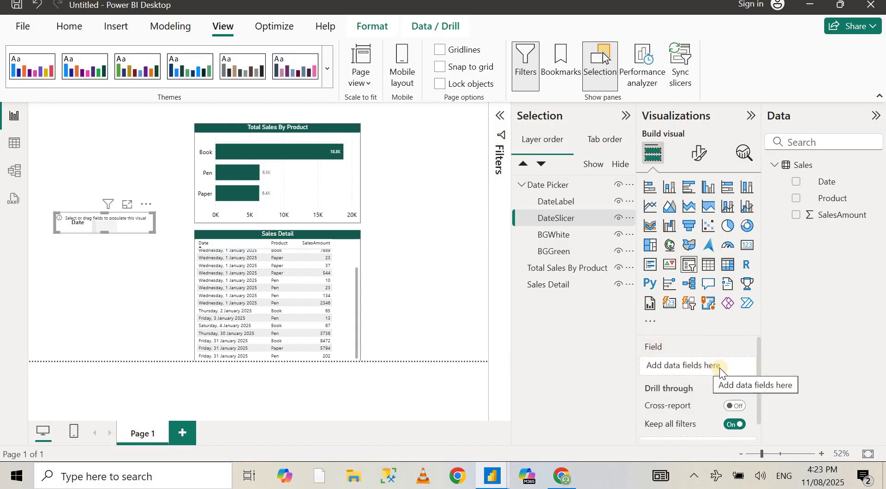
{"action": "left_click_drag", "start_coordinate": [808, 182], "coordinate": [688, 356]}
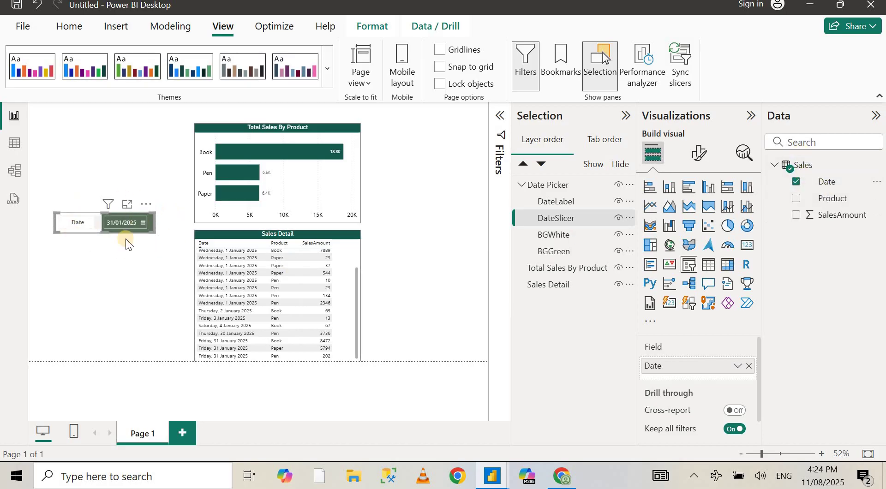
{"action": "left_click", "coordinate": [626, 116]}
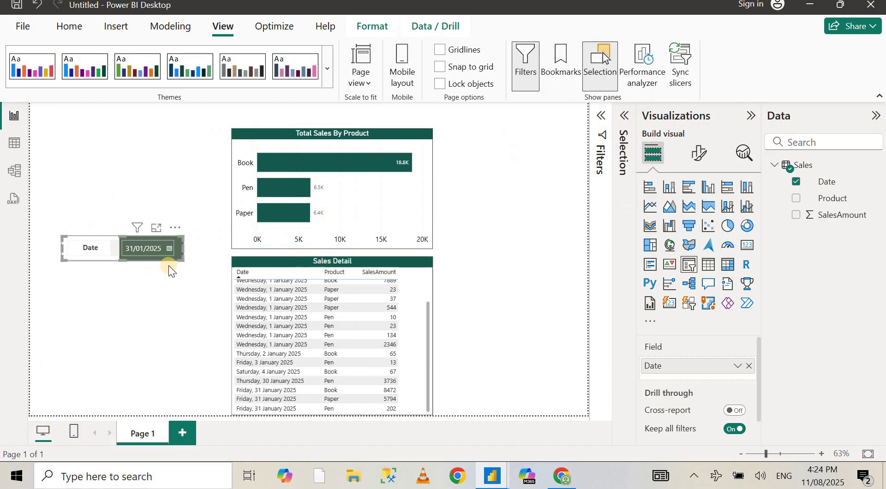
{"action": "left_click", "coordinate": [170, 250]}
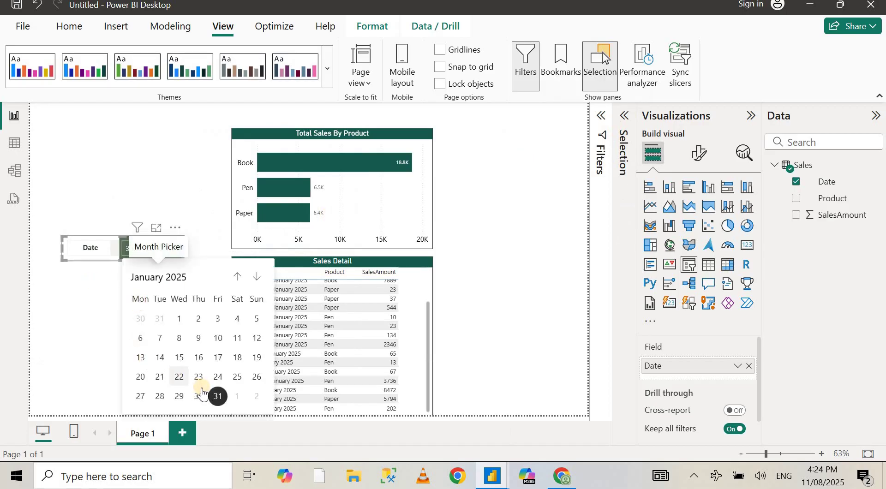
{"action": "left_click", "coordinate": [76, 322]}
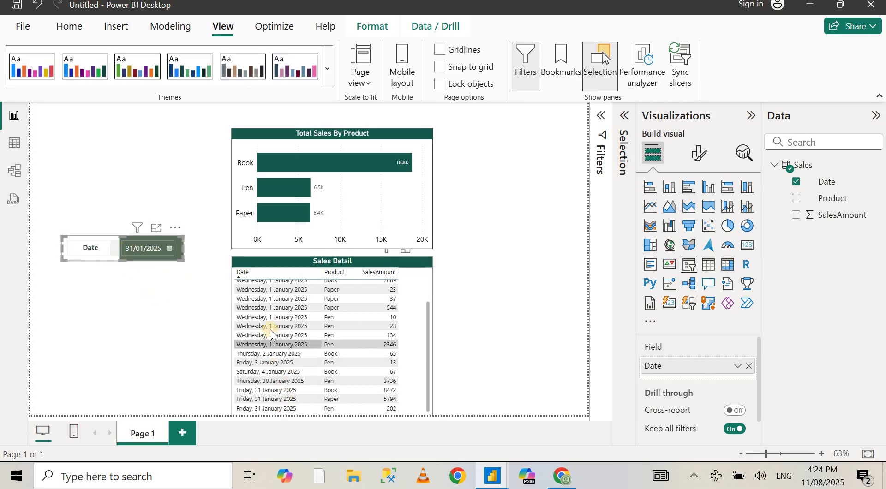
{"action": "scroll", "coordinate": [288, 337], "scroll_direction": "up", "scroll_amount": 2}
{"action": "scroll", "coordinate": [296, 360], "scroll_direction": "down", "scroll_amount": 2}
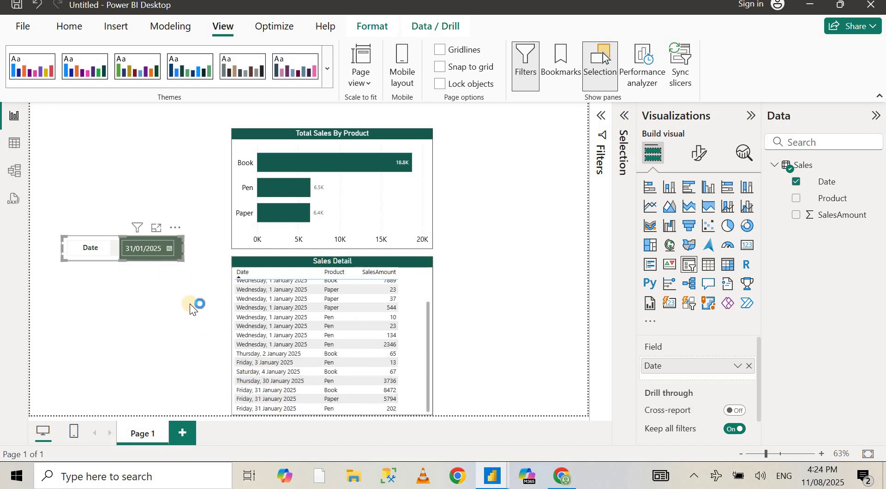
- Select the Sales Detail table and replace its existing Date filter with a fresh Date filter
{"action": "left_click", "coordinate": [328, 263]}
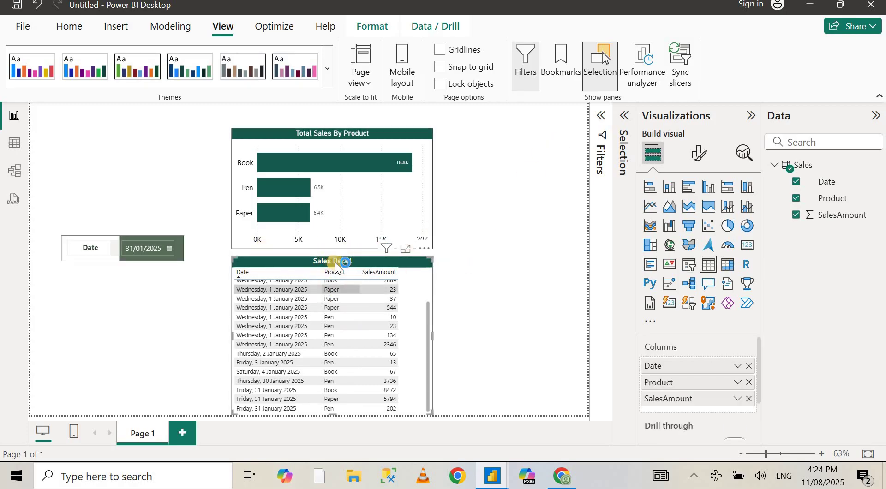
{"action": "left_click", "coordinate": [596, 118]}
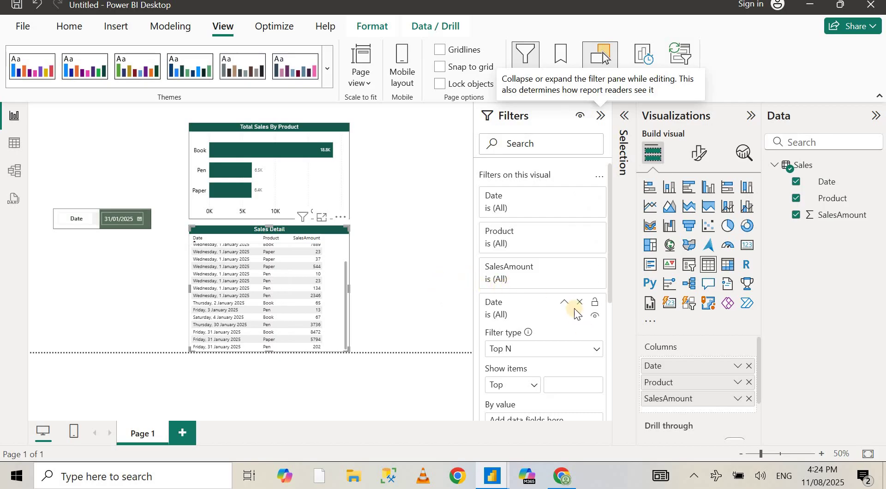
{"action": "scroll", "coordinate": [572, 295], "scroll_direction": "down", "scroll_amount": 3}
{"action": "scroll", "coordinate": [560, 255], "scroll_direction": "up", "scroll_amount": 2}
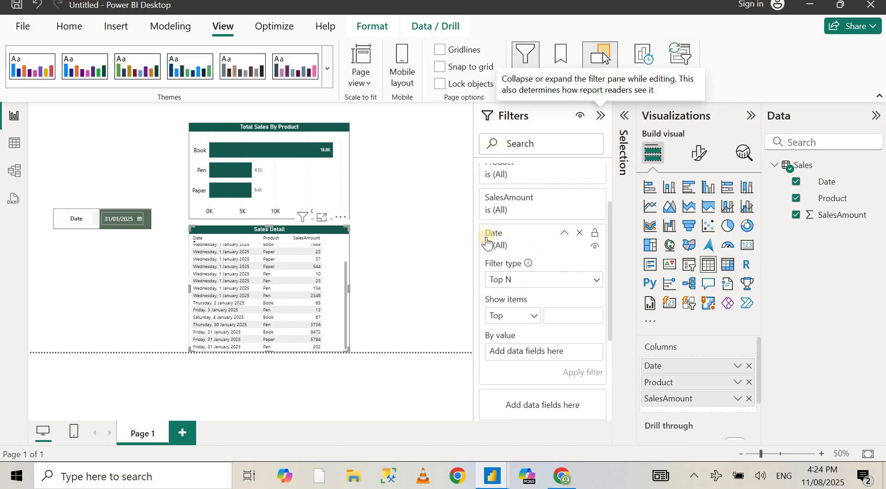
{"action": "left_click", "coordinate": [580, 233]}
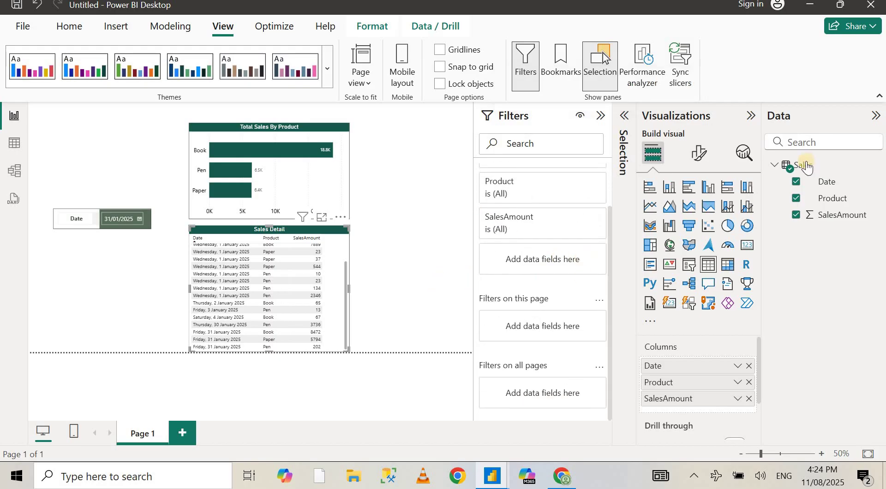
{"action": "left_click_drag", "start_coordinate": [826, 181], "coordinate": [539, 269]}
- Make the table's Date filter Top N, showing top 1 by Earliest Date, and apply it
{"action": "scroll", "coordinate": [538, 265], "scroll_direction": "down", "scroll_amount": 3}
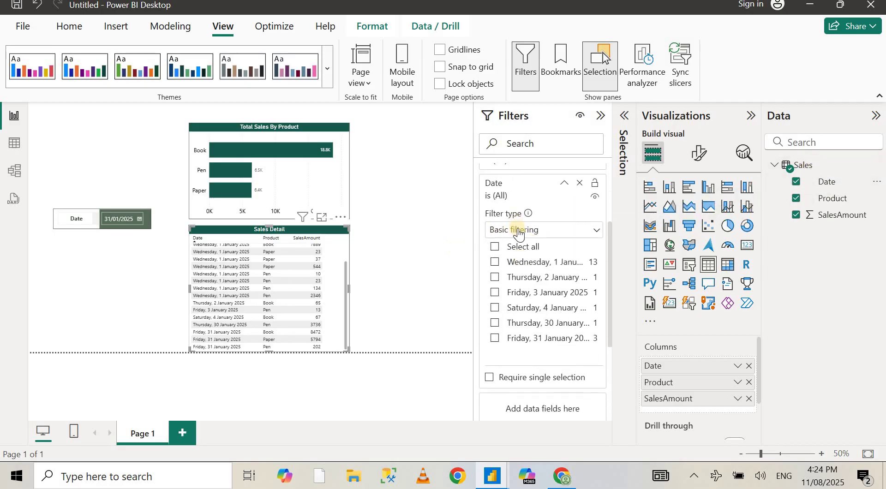
{"action": "left_click", "coordinate": [548, 230]}
{"action": "left_click", "coordinate": [506, 312]}
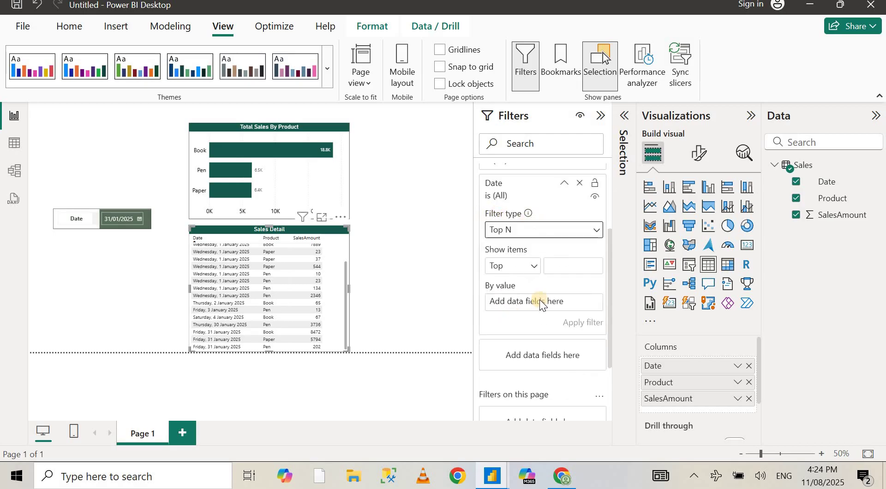
{"action": "left_click", "coordinate": [571, 263]}
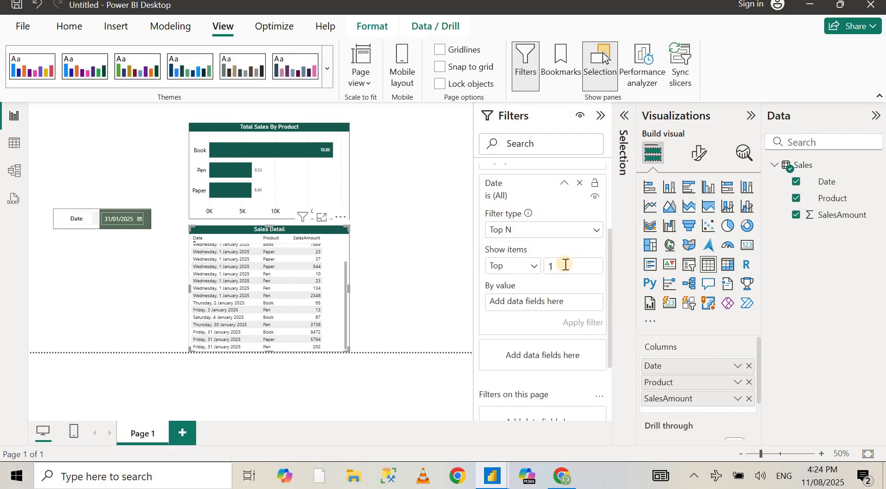
{"action": "type", "text": "1"}
{"action": "left_click_drag", "start_coordinate": [831, 198], "coordinate": [530, 305]}
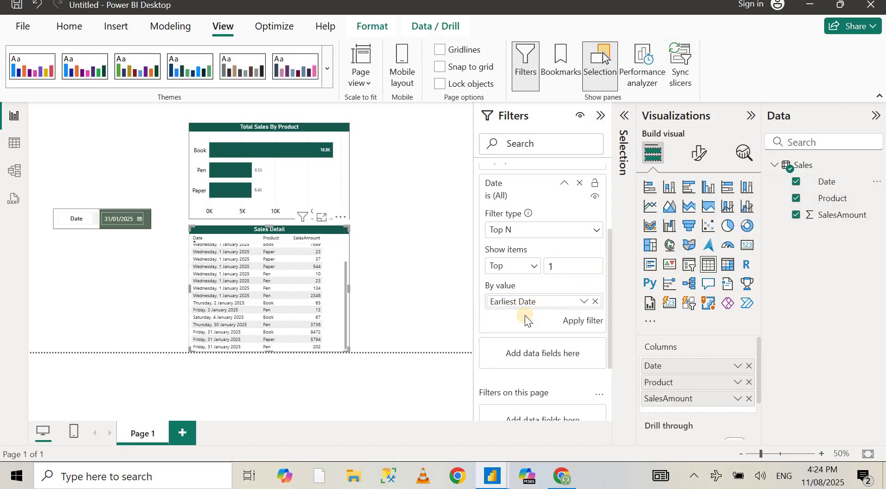
{"action": "scroll", "coordinate": [525, 315], "scroll_direction": "up", "scroll_amount": 3}
{"action": "scroll", "coordinate": [516, 358], "scroll_direction": "down", "scroll_amount": 2}
{"action": "scroll", "coordinate": [498, 326], "scroll_direction": "up", "scroll_amount": 2}
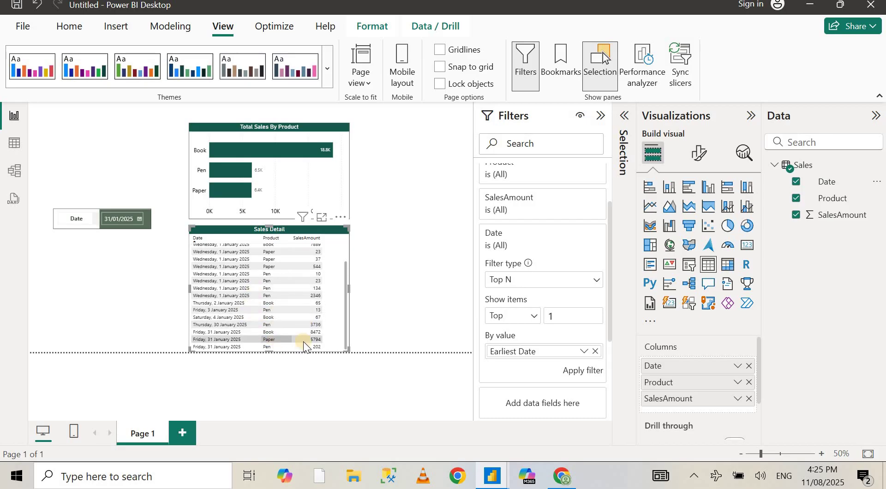
{"action": "left_click", "coordinate": [576, 373]}
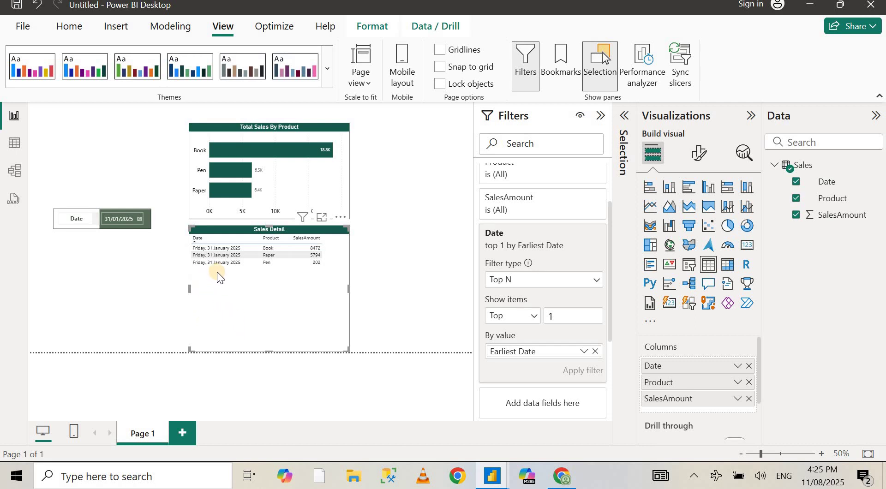
{"action": "left_click", "coordinate": [138, 218]}
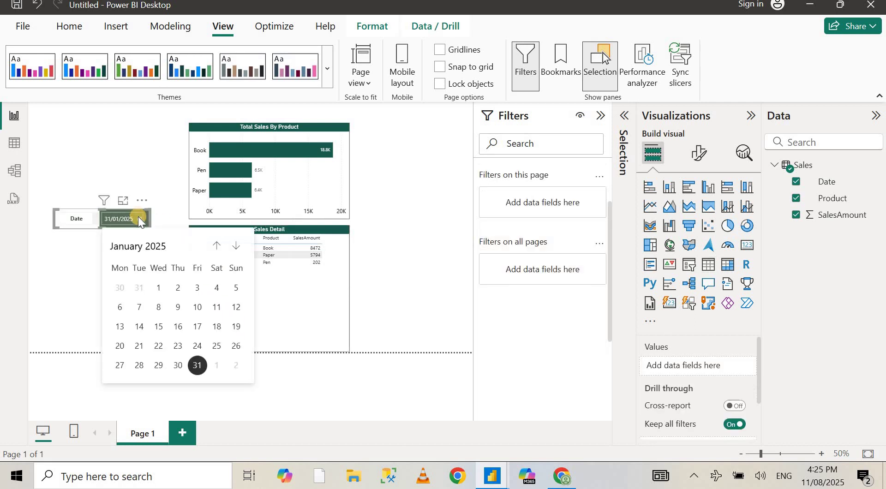
{"action": "double_click", "coordinate": [165, 292]}
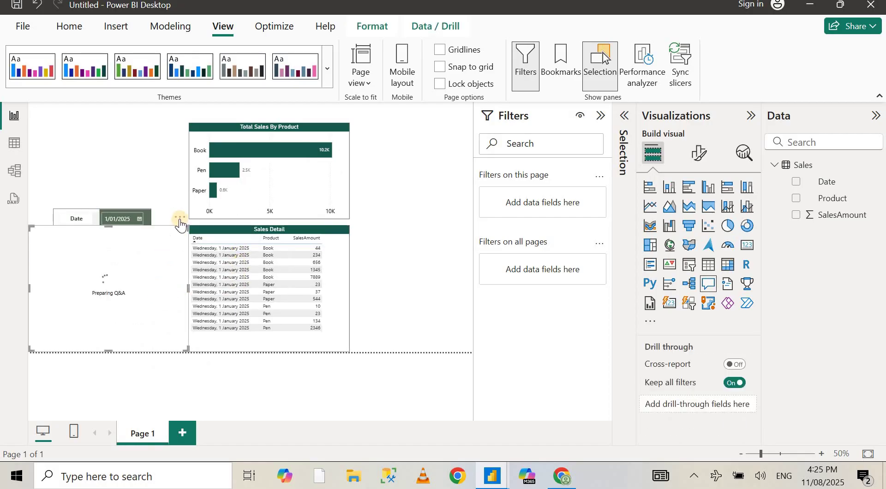
{"action": "left_click", "coordinate": [180, 218]}
{"action": "left_click", "coordinate": [214, 231]}
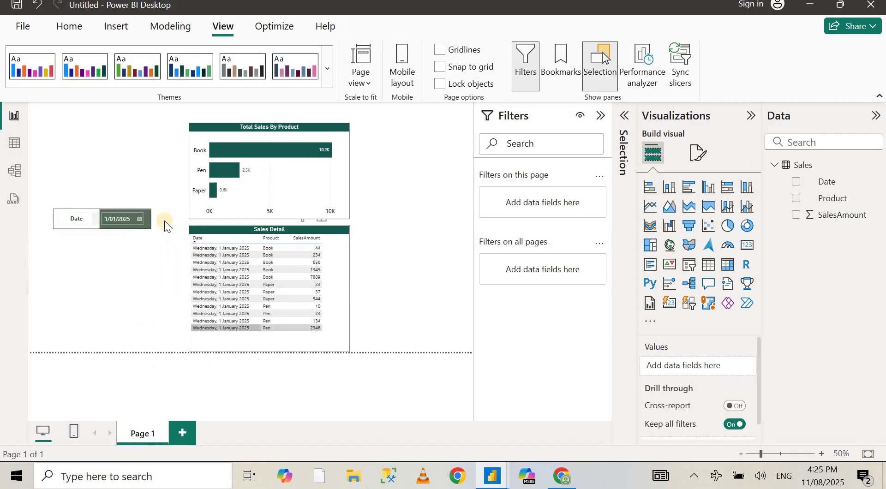
{"action": "left_click", "coordinate": [139, 219]}
{"action": "left_click", "coordinate": [178, 286]}
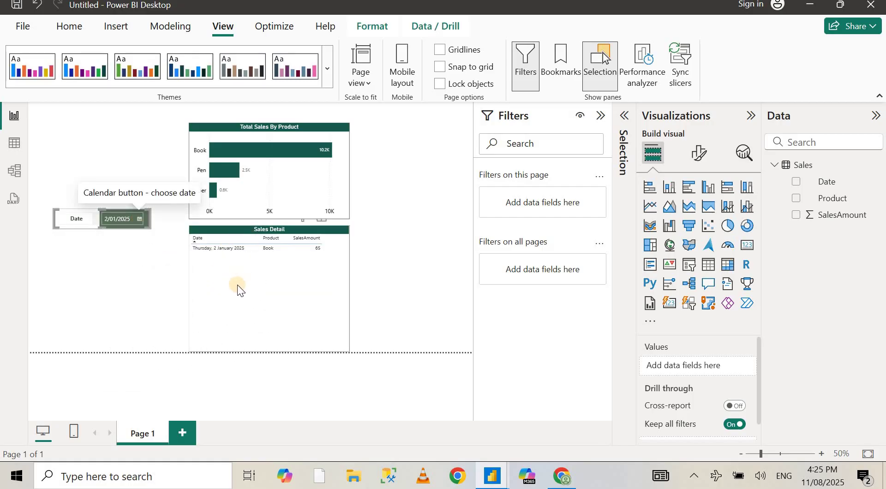
{"action": "left_click", "coordinate": [140, 220]}
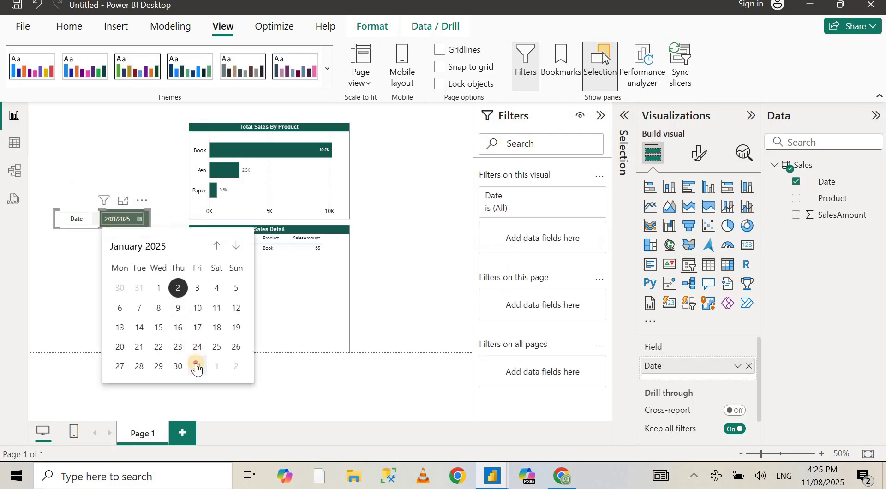
{"action": "left_click", "coordinate": [197, 367]}
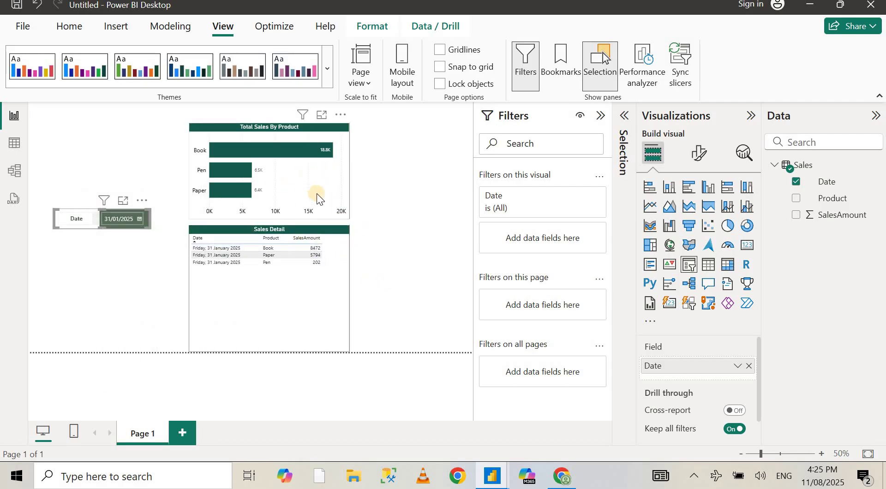
{"action": "left_click", "coordinate": [307, 238]}
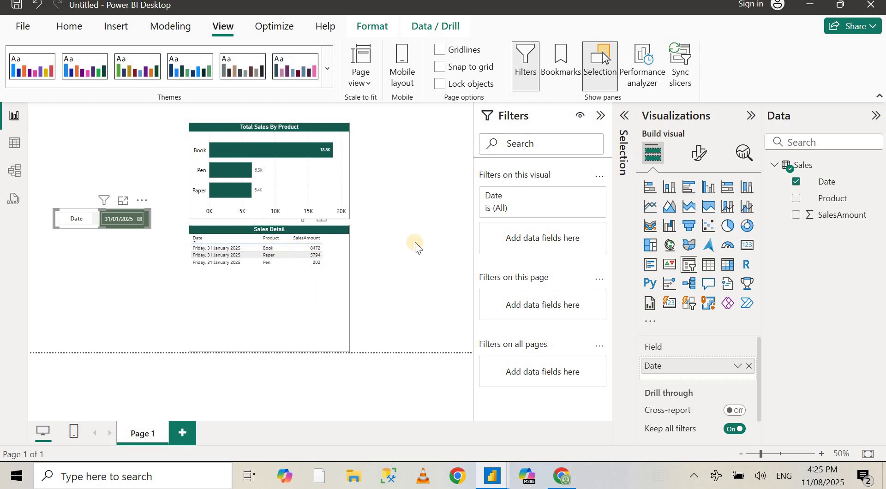
- Nudge the Sales Detail table slightly and collapse its top 1 Date filter card
{"action": "left_click", "coordinate": [291, 235]}
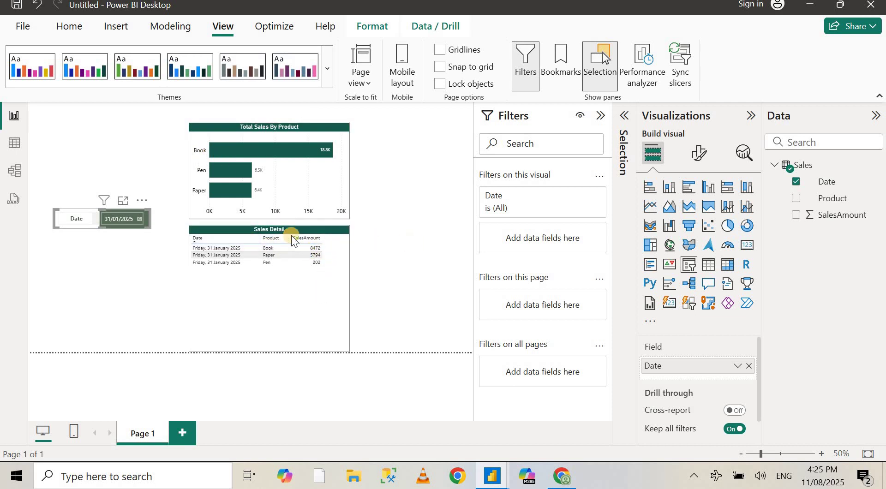
{"action": "left_click", "coordinate": [297, 314]}
{"action": "mouse_move", "coordinate": [297, 315]}
{"action": "left_mouse_down"}
{"action": "mouse_move", "coordinate": [272, 313]}
{"action": "mouse_move", "coordinate": [295, 318]}
{"action": "left_mouse_up"}
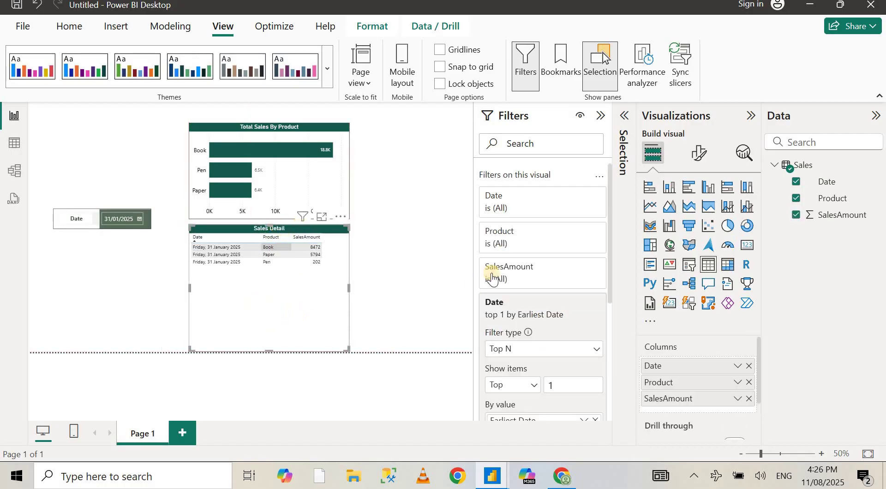
{"action": "left_click", "coordinate": [563, 301]}
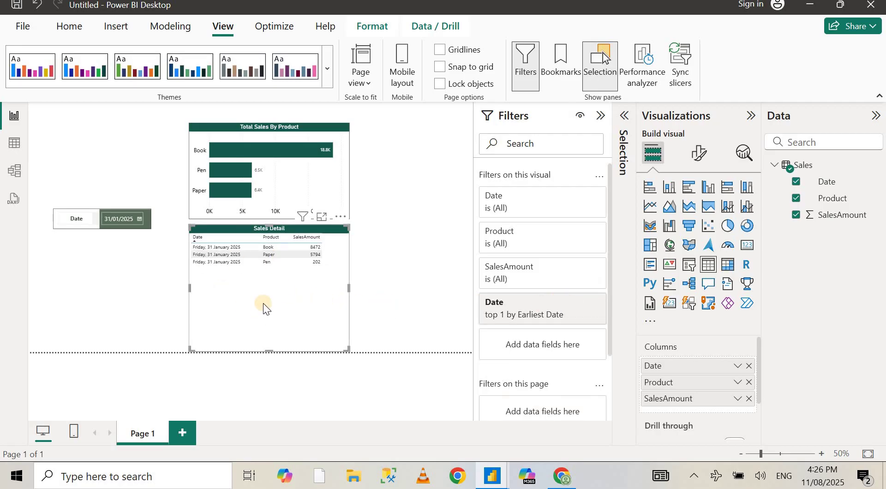
- Give the Total Sales By Product chart a Top N Date filter: top 1 by Earliest Date
{"action": "left_click", "coordinate": [279, 196]}
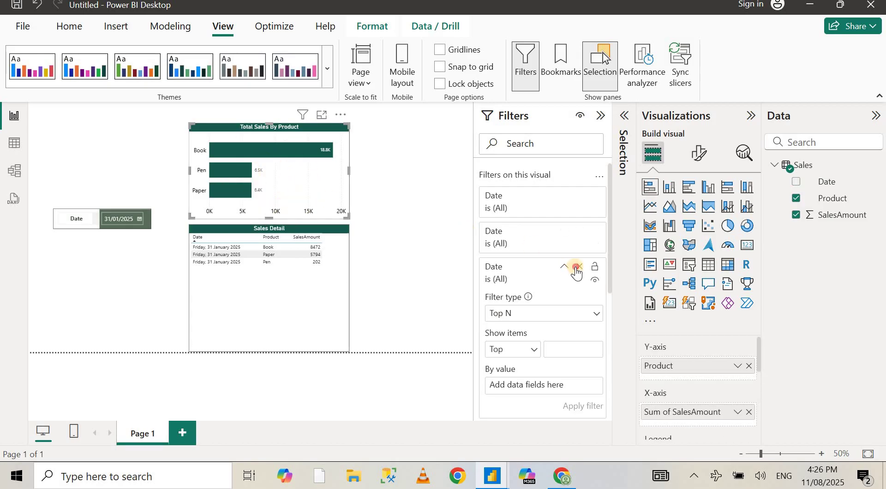
{"action": "left_click", "coordinate": [577, 267]}
{"action": "left_click_drag", "start_coordinate": [826, 182], "coordinate": [542, 343]}
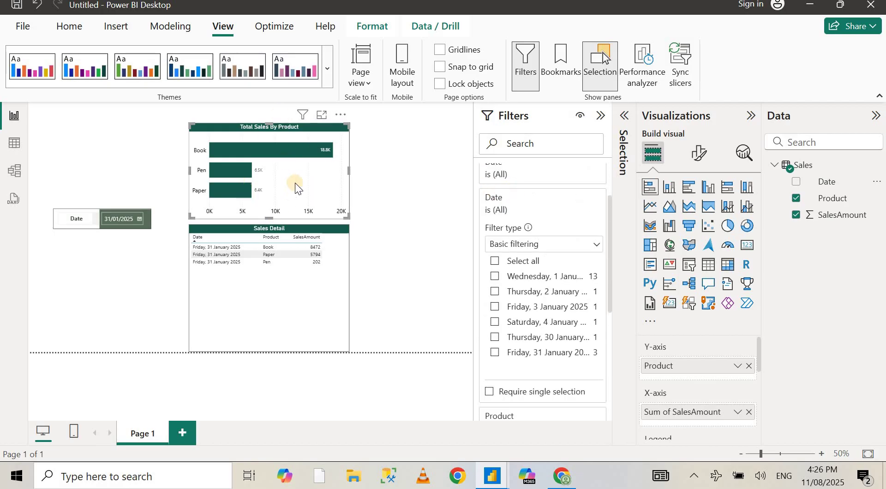
{"action": "left_click", "coordinate": [554, 244]}
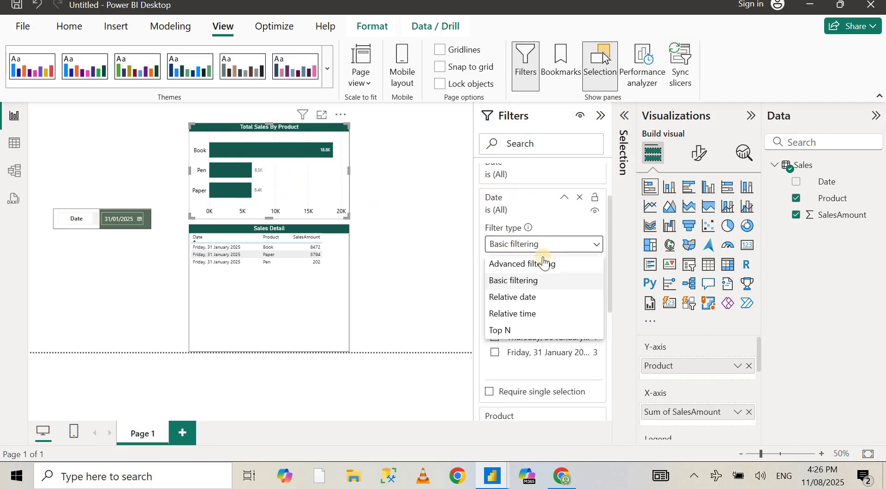
{"action": "left_click", "coordinate": [507, 330]}
{"action": "left_click", "coordinate": [561, 280]}
{"action": "type", "text": "1"}
{"action": "left_click_drag", "start_coordinate": [826, 181], "coordinate": [534, 317]}
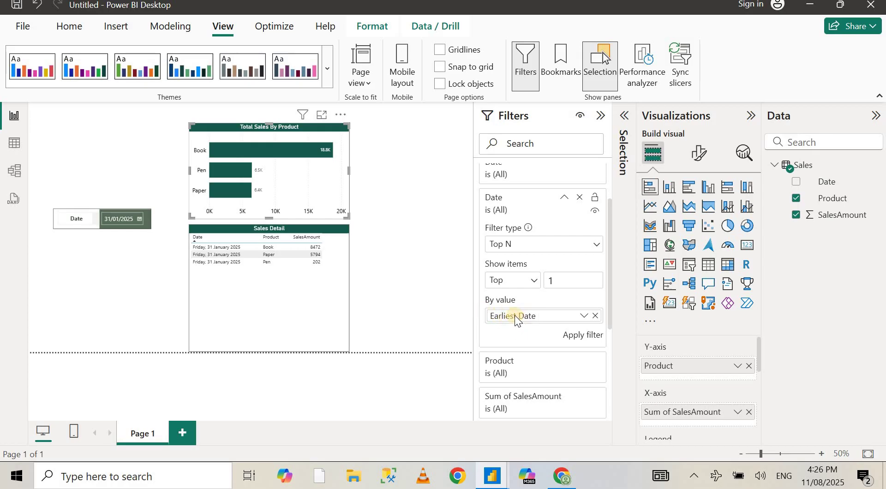
{"action": "left_click", "coordinate": [573, 337]}
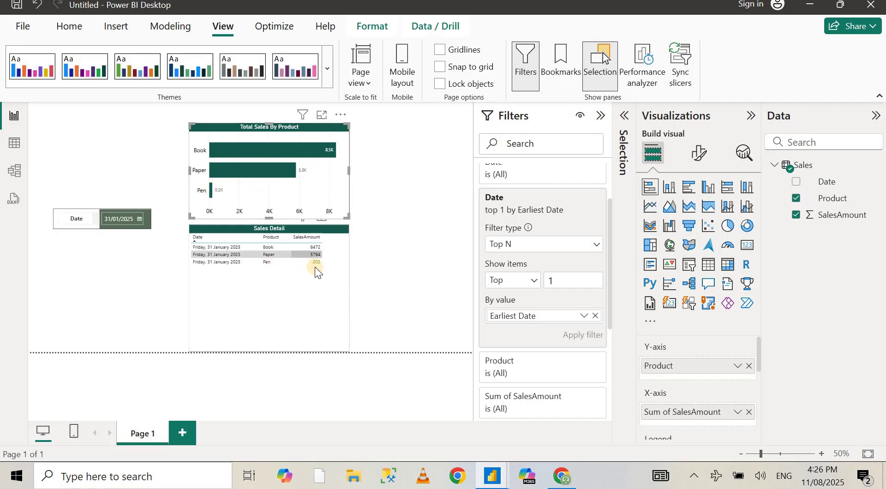
- Set the date slicer to 1 January 2025 and collapse the Filters pane
{"action": "left_click", "coordinate": [139, 222]}
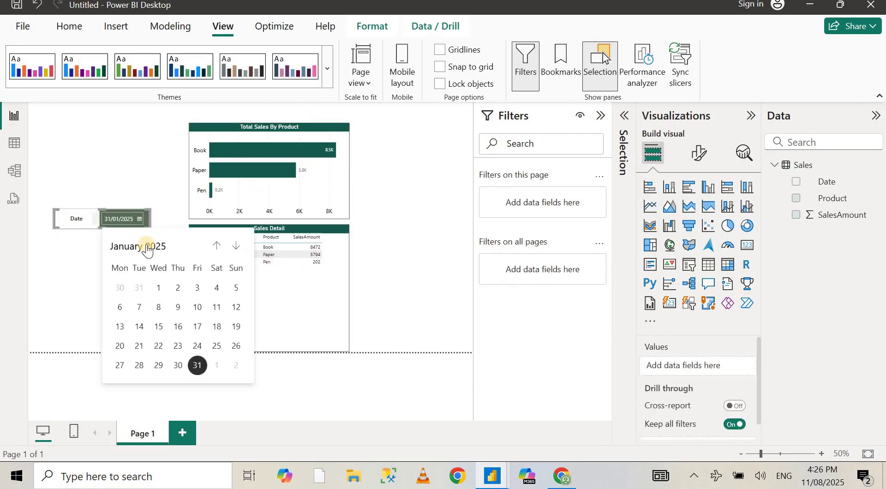
{"action": "left_click", "coordinate": [162, 287]}
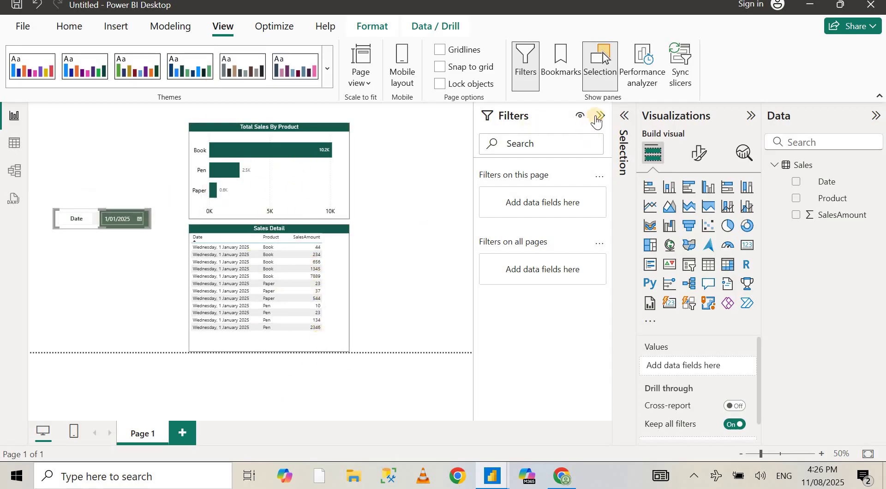
{"action": "left_click", "coordinate": [600, 116]}
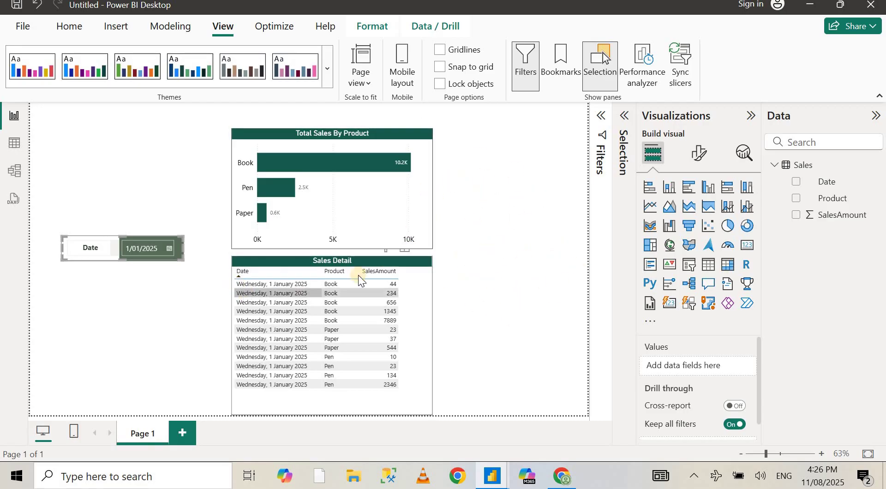
- Check the Sales Detail table's Top 1 Date filter, then deselect the table
{"action": "left_click", "coordinate": [365, 261]}
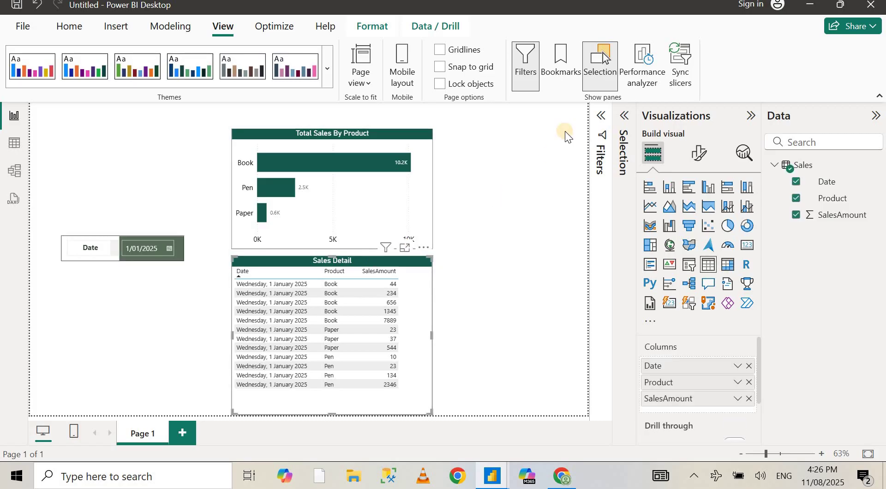
{"action": "left_click", "coordinate": [600, 117]}
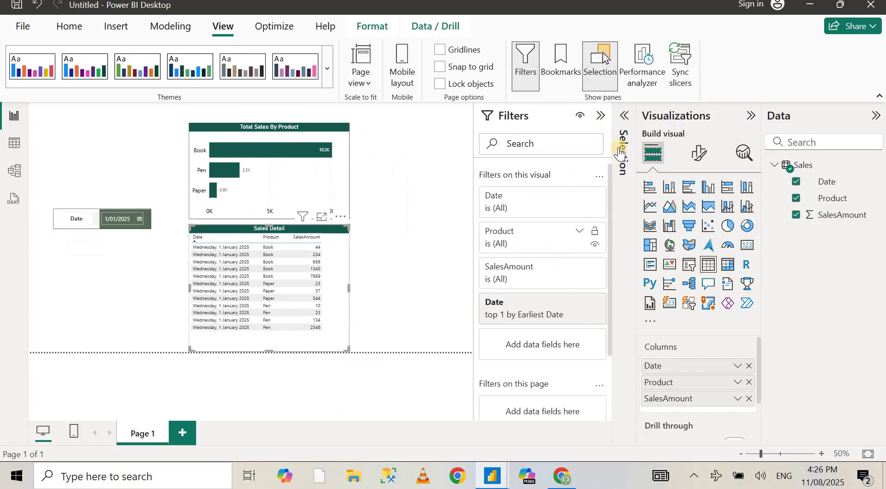
{"action": "left_click", "coordinate": [601, 116]}
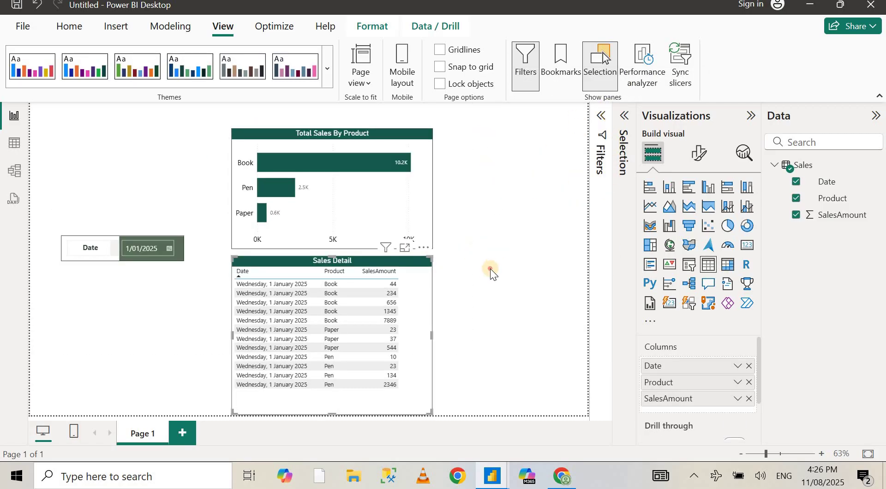
{"action": "left_click", "coordinate": [491, 272]}
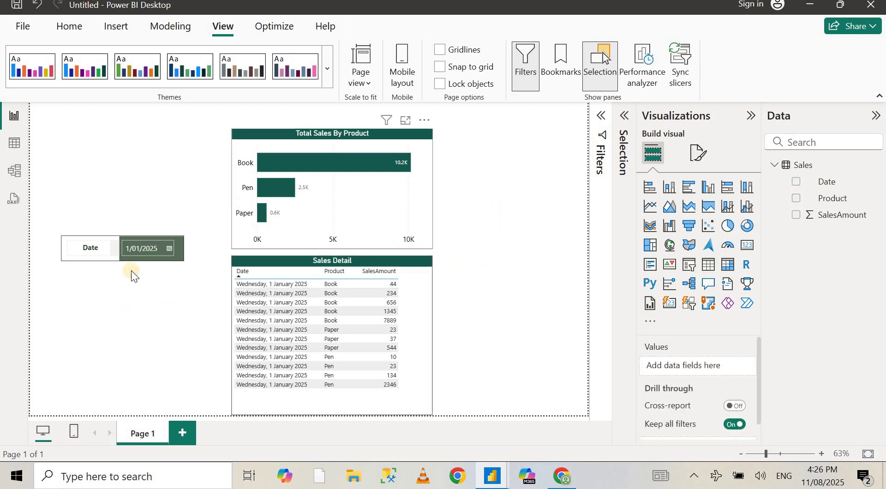
{"action": "left_click", "coordinate": [178, 257]}
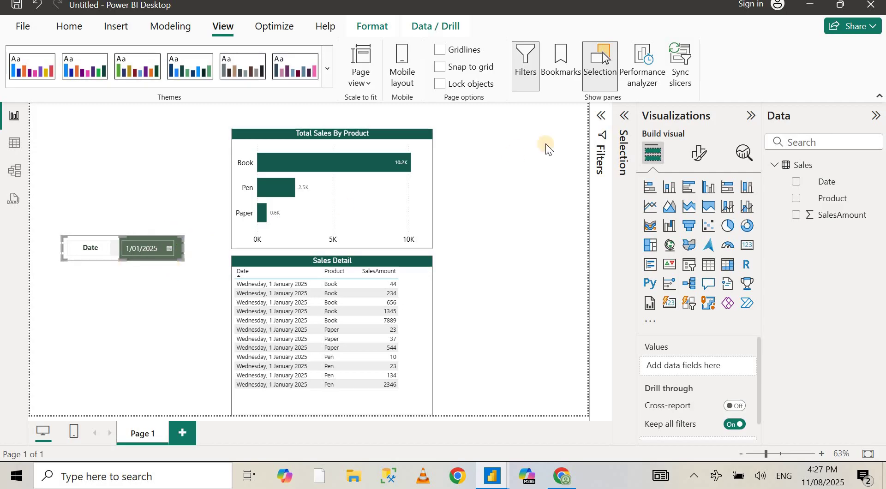
- Select BGGreen in the Selection pane and change its Style fill colour to dark orange
{"action": "left_click", "coordinate": [623, 115]}
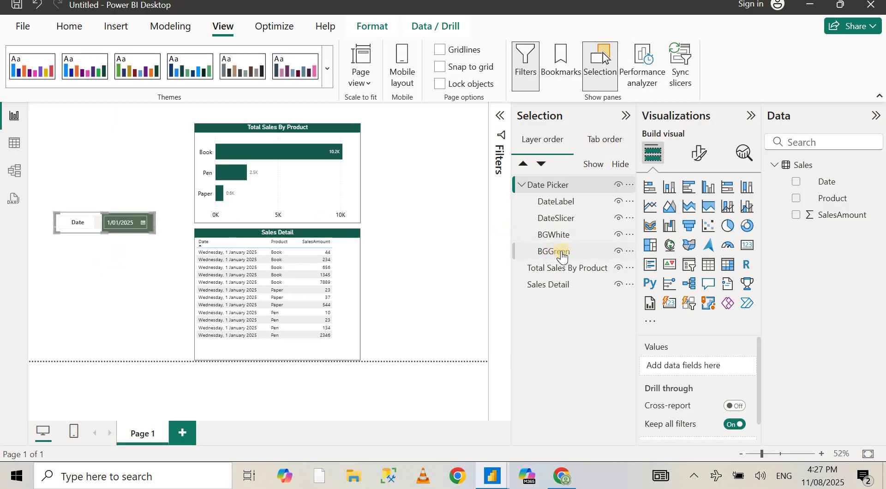
{"action": "left_click", "coordinate": [549, 255]}
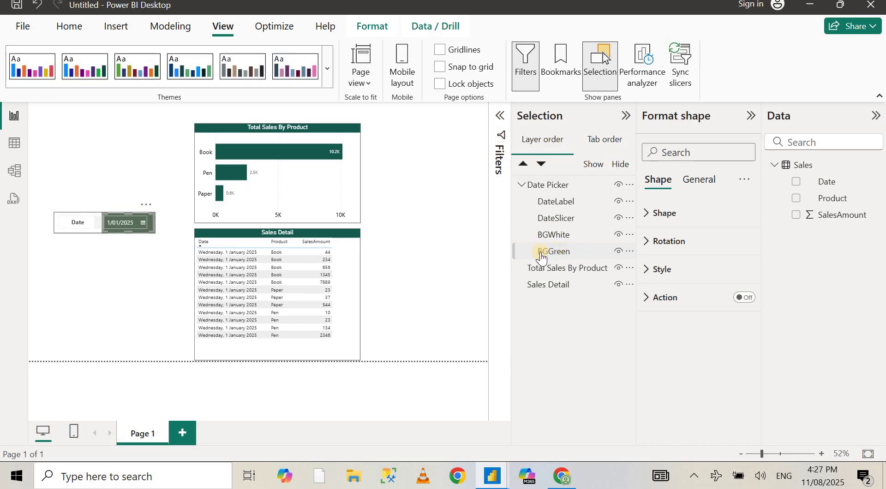
{"action": "left_click", "coordinate": [653, 272]}
{"action": "scroll", "coordinate": [671, 261], "scroll_direction": "down", "scroll_amount": 3}
{"action": "scroll", "coordinate": [669, 249], "scroll_direction": "up", "scroll_amount": 4}
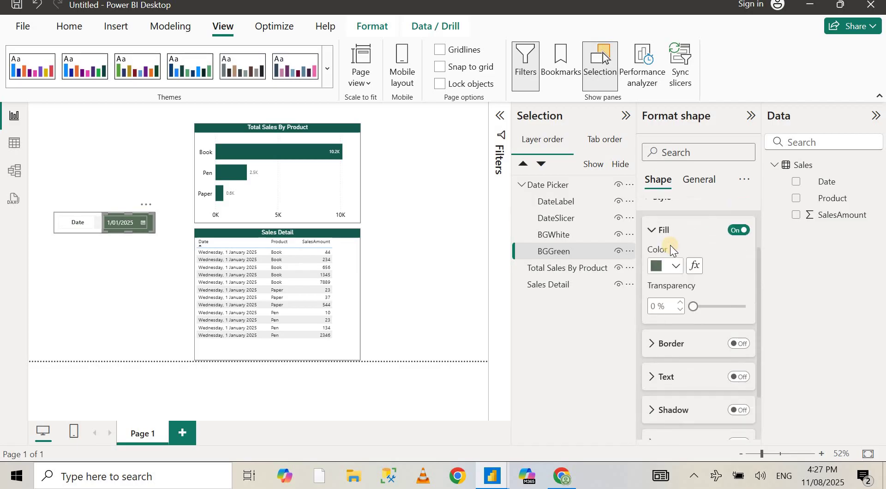
{"action": "left_click", "coordinate": [674, 270]}
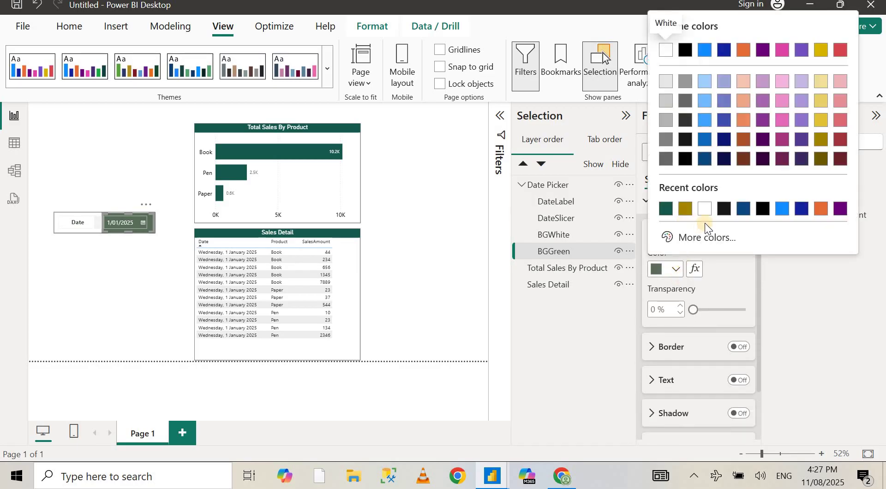
{"action": "left_click", "coordinate": [705, 146]}
{"action": "left_click", "coordinate": [669, 269]}
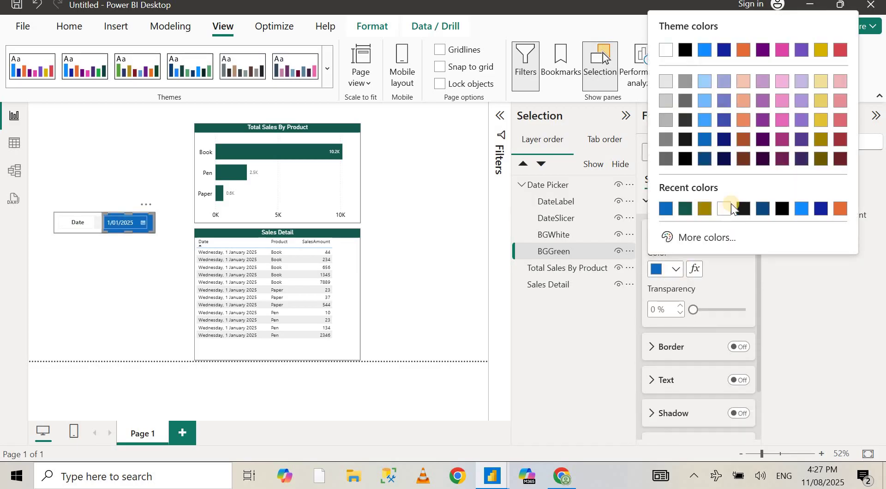
{"action": "left_click", "coordinate": [744, 139]}
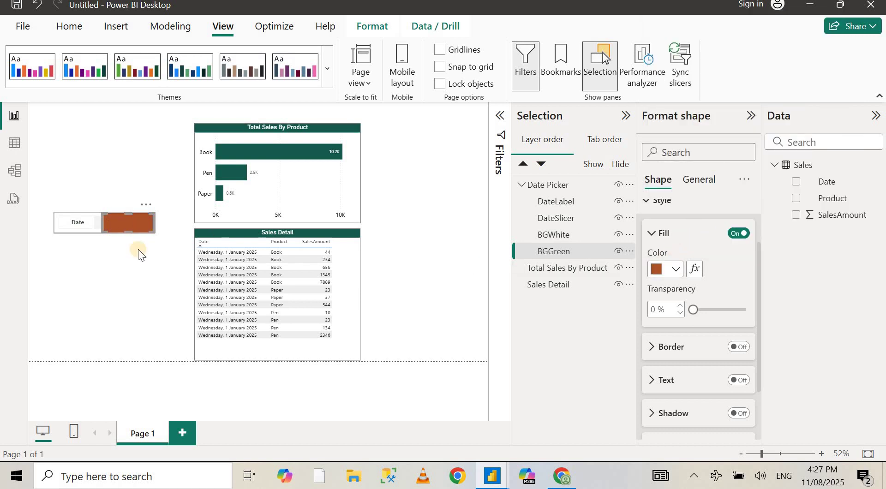
{"action": "left_click", "coordinate": [84, 249]}
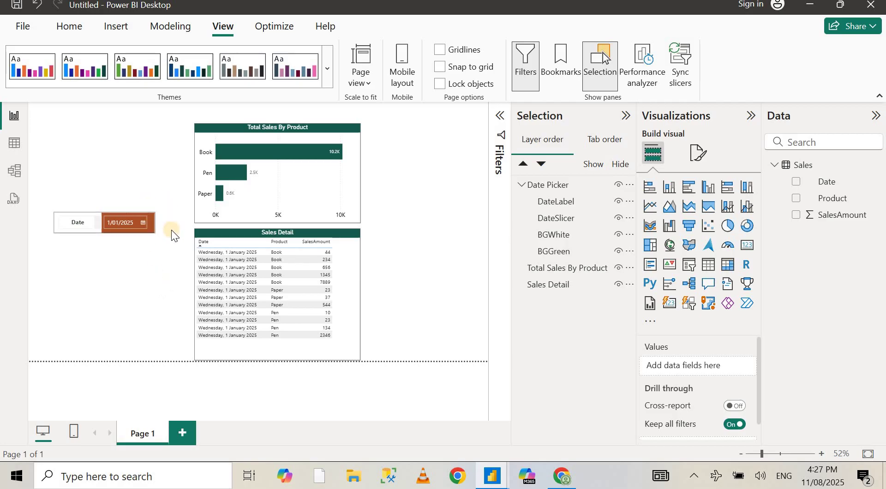
- Reselect BGGreen and confirm its fill colour is still dark orange
{"action": "left_click", "coordinate": [560, 254]}
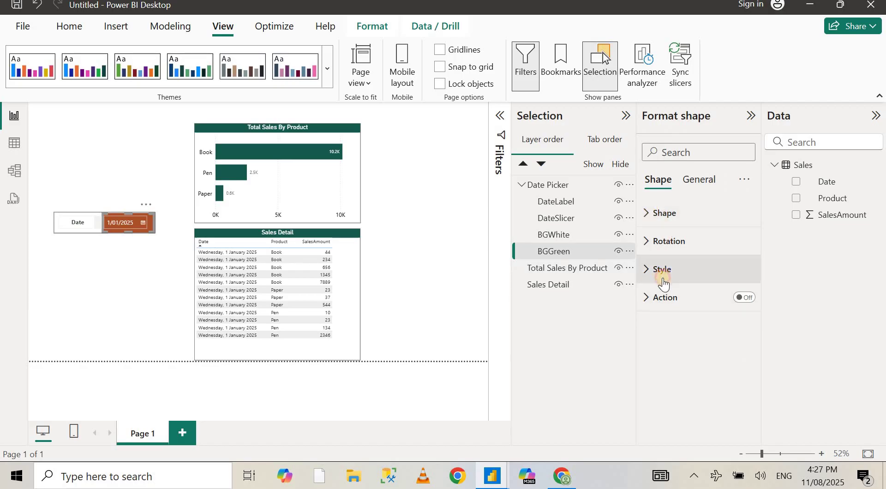
{"action": "left_click", "coordinate": [664, 277]}
{"action": "left_click", "coordinate": [676, 342]}
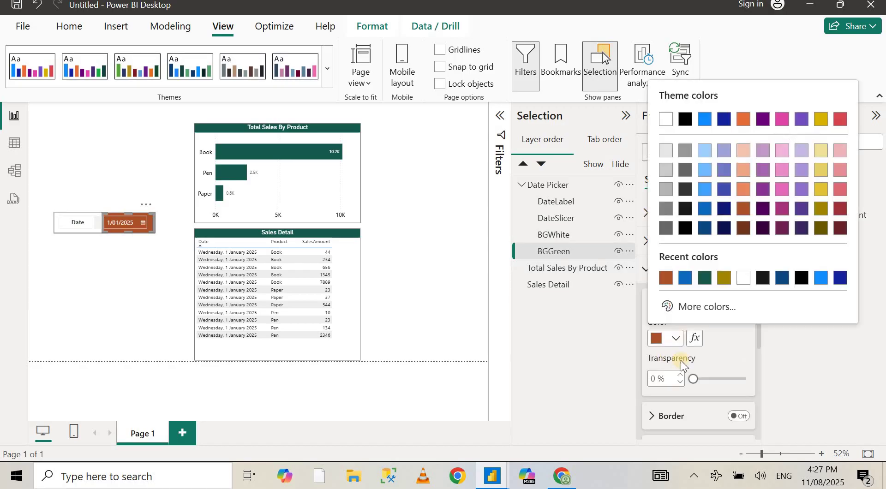
{"action": "left_click", "coordinate": [149, 297]}
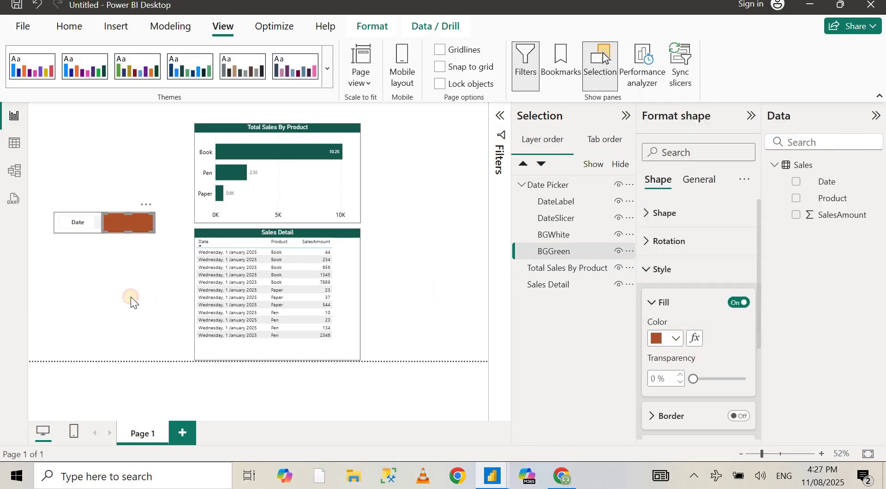
{"action": "left_click", "coordinate": [121, 286]}
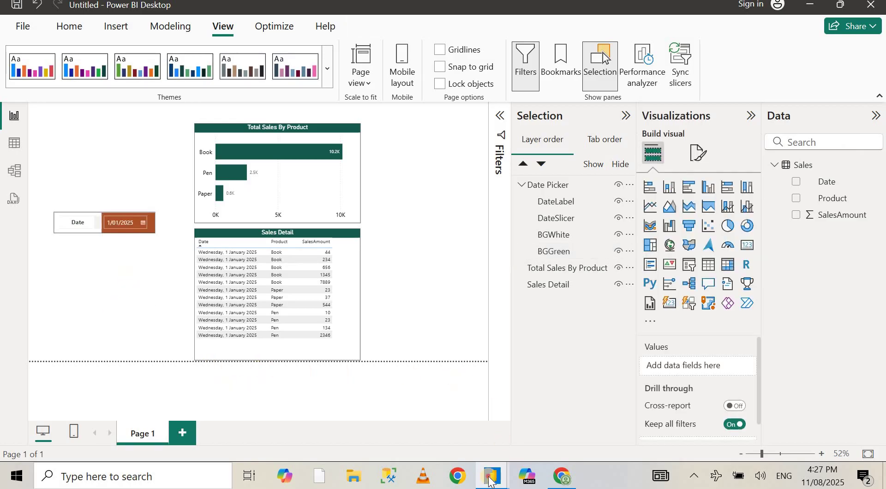
- Bring up the Date Picker template report and select its Date Picker group
{"action": "mouse_move", "coordinate": [492, 475]}
{"action": "left_click", "coordinate": [434, 419]}
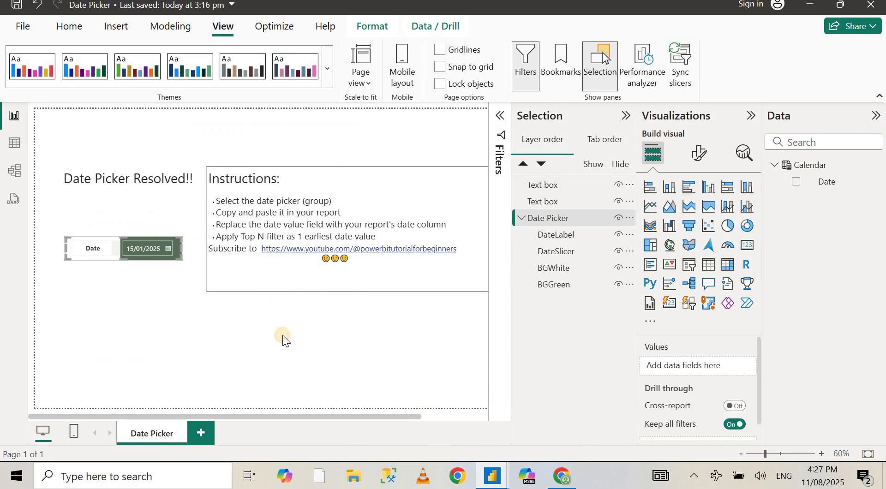
{"action": "left_click", "coordinate": [282, 335]}
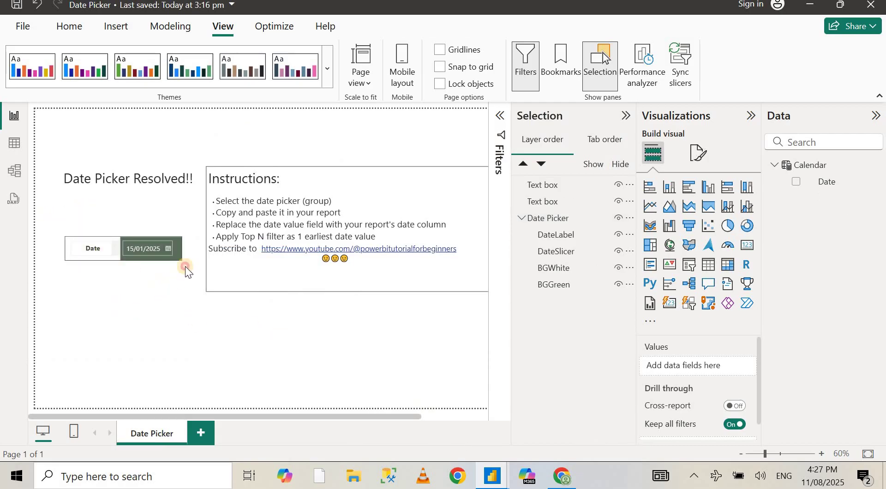
{"action": "left_click", "coordinate": [87, 242]}
{"action": "left_click", "coordinate": [140, 299]}
- Ungroup the Date Picker layers, then show the channel's YouTube Videos page in Chrome
{"action": "right_click", "coordinate": [159, 258]}
{"action": "mouse_move", "coordinate": [270, 267]}
{"action": "left_click", "coordinate": [303, 285]}
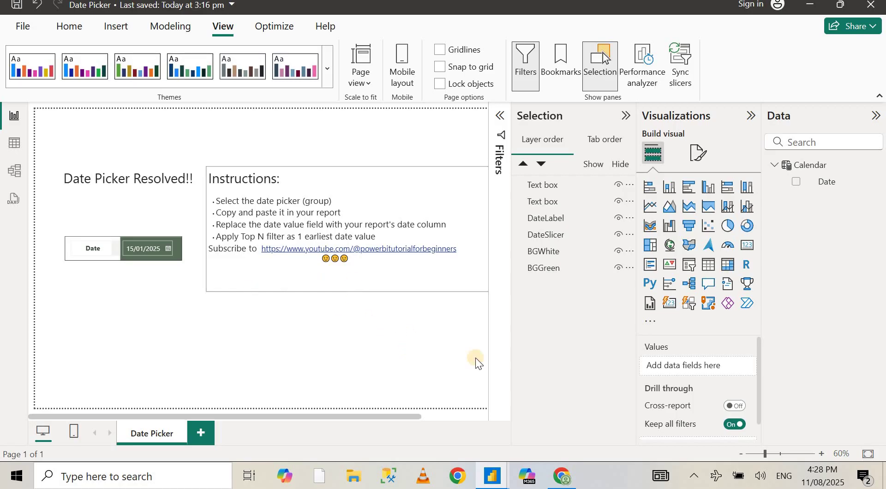
{"action": "left_click", "coordinate": [561, 477]}
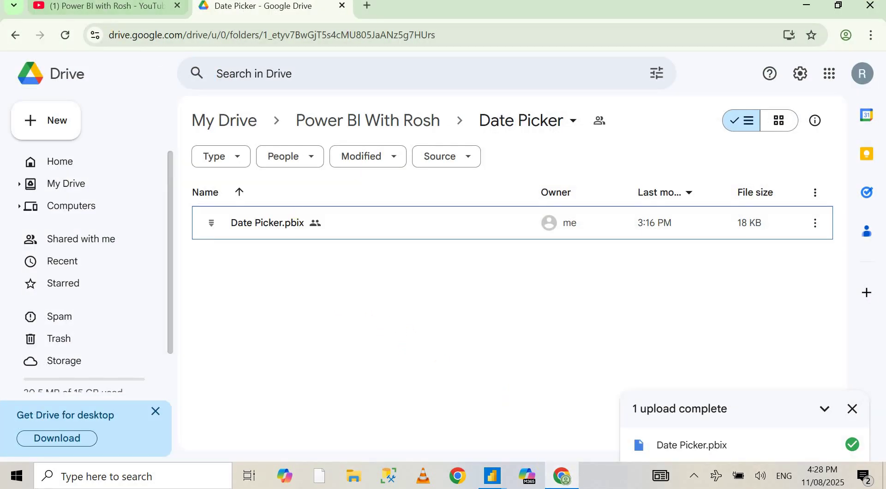
{"action": "left_click", "coordinate": [110, 15]}
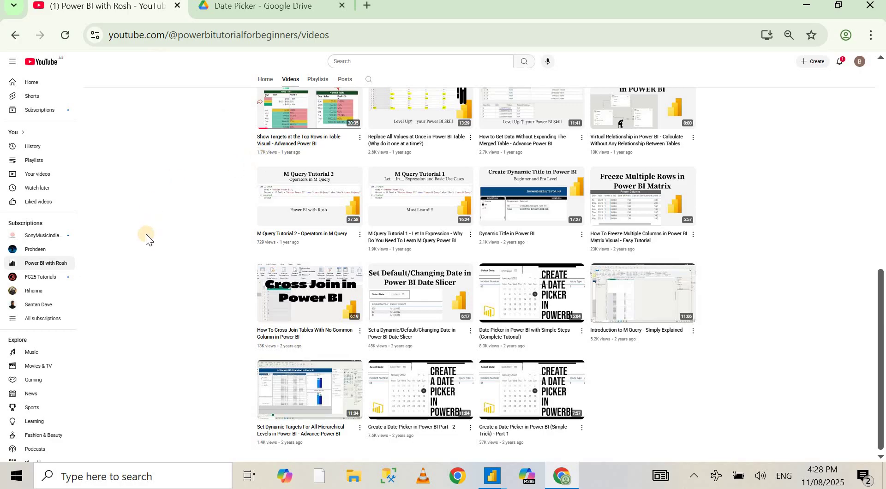